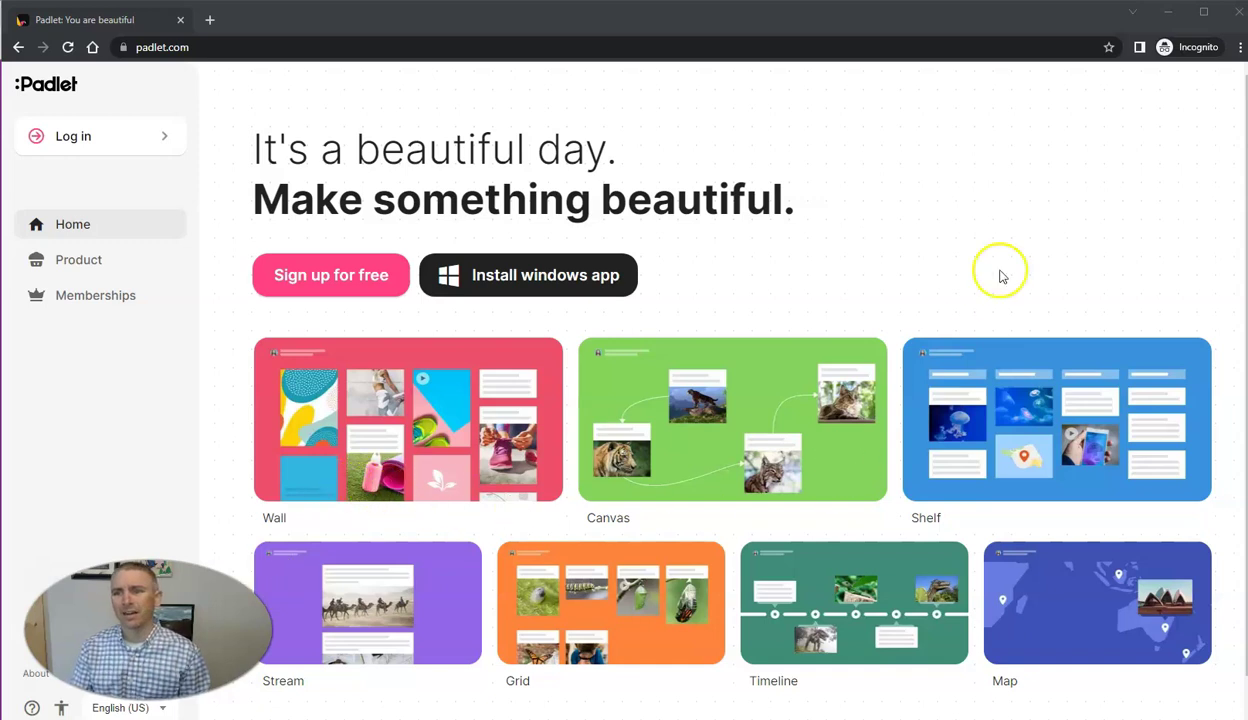
# - Minimize the incognito window to reveal the empty Brainstorming Session board
pyautogui.click(1167, 12)
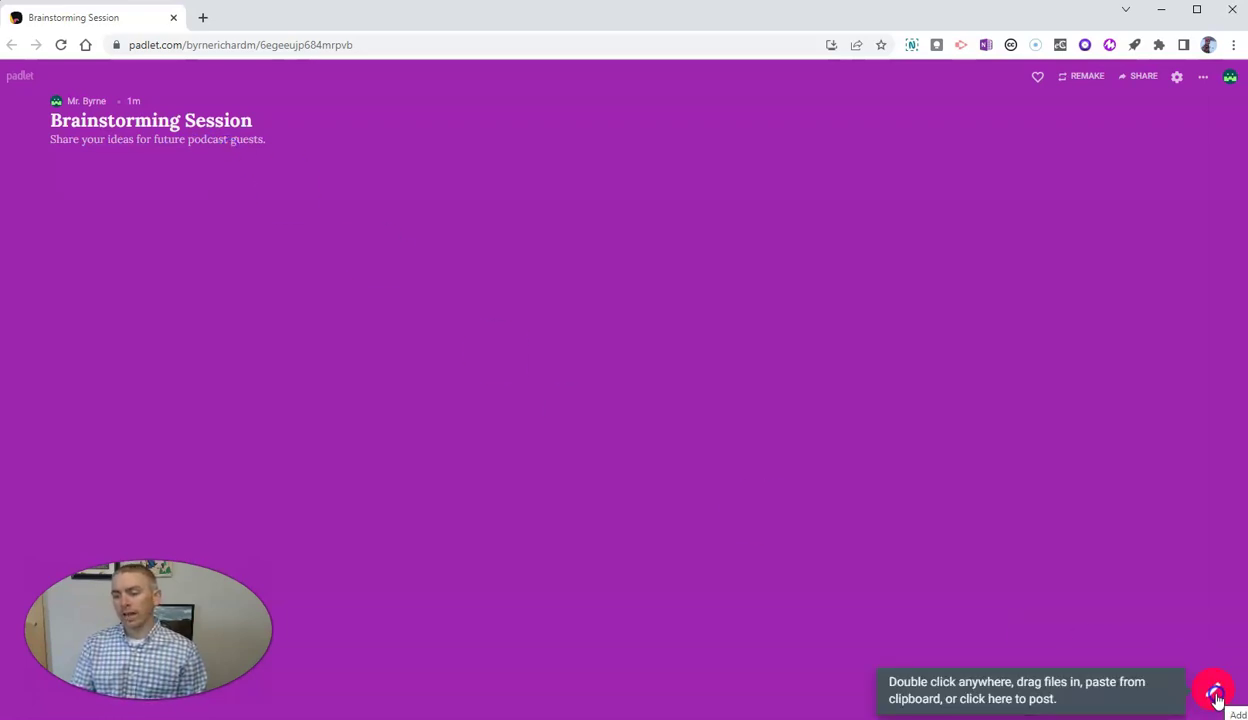
# - Publish a post titled with the guest's name, saying 'He would be an incredible guest to talk about baseball!', and move it upper left
pyautogui.doubleClick(497, 345)
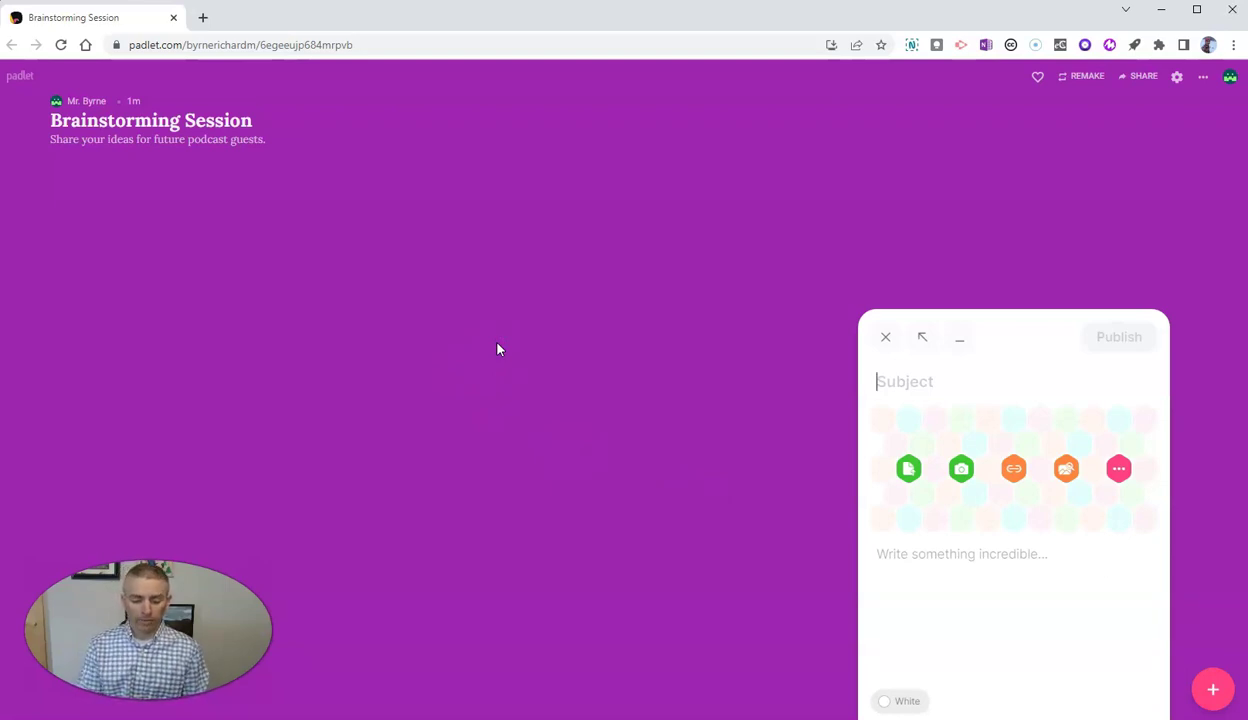
pyautogui.write('David O')
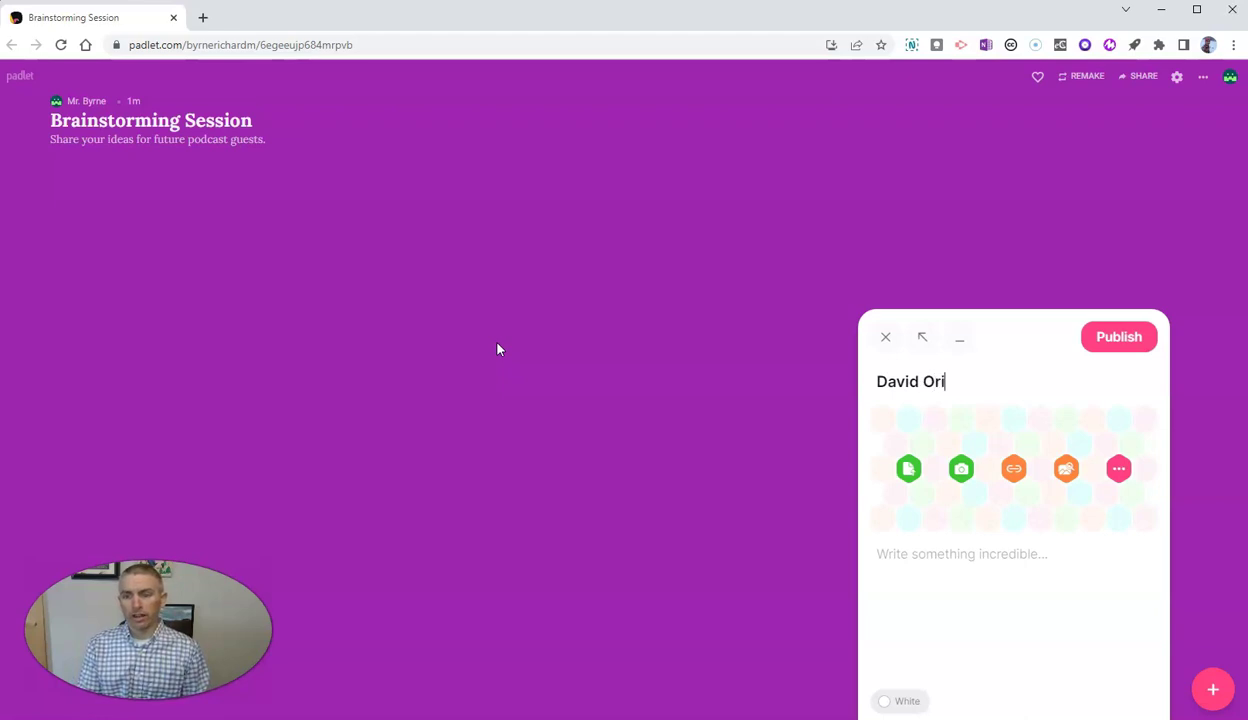
pyautogui.write('rtiz')
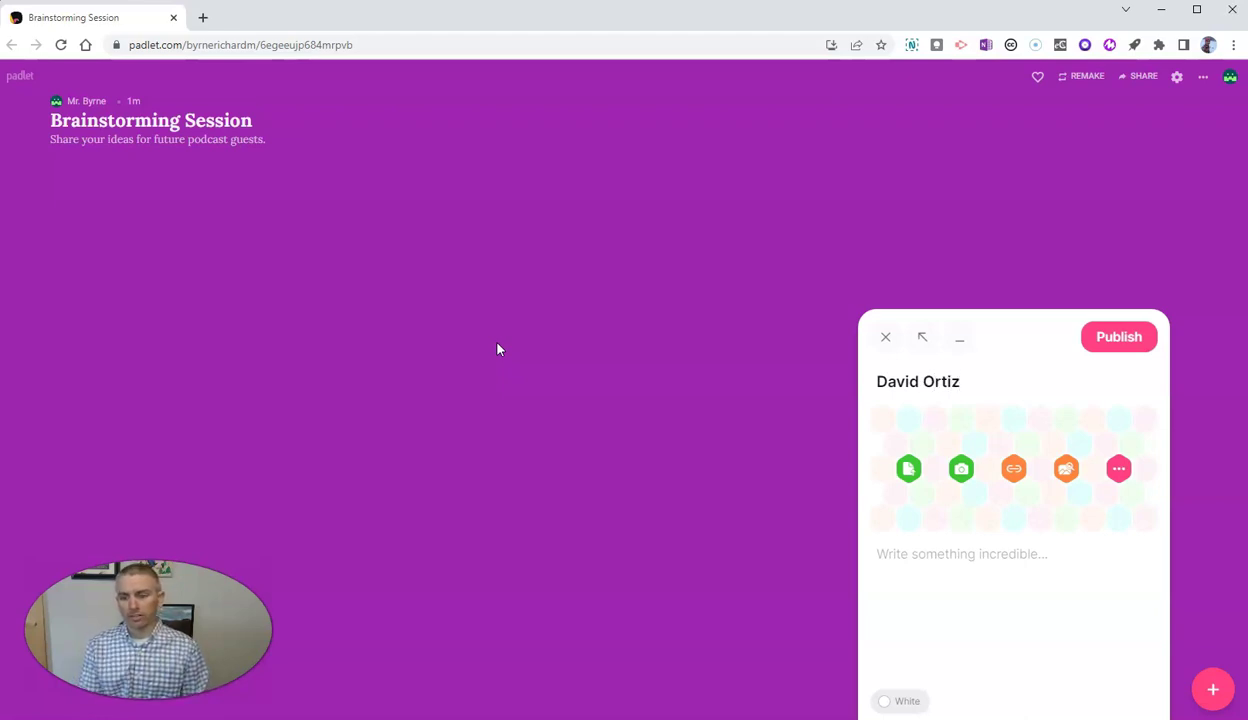
pyautogui.click(1029, 564)
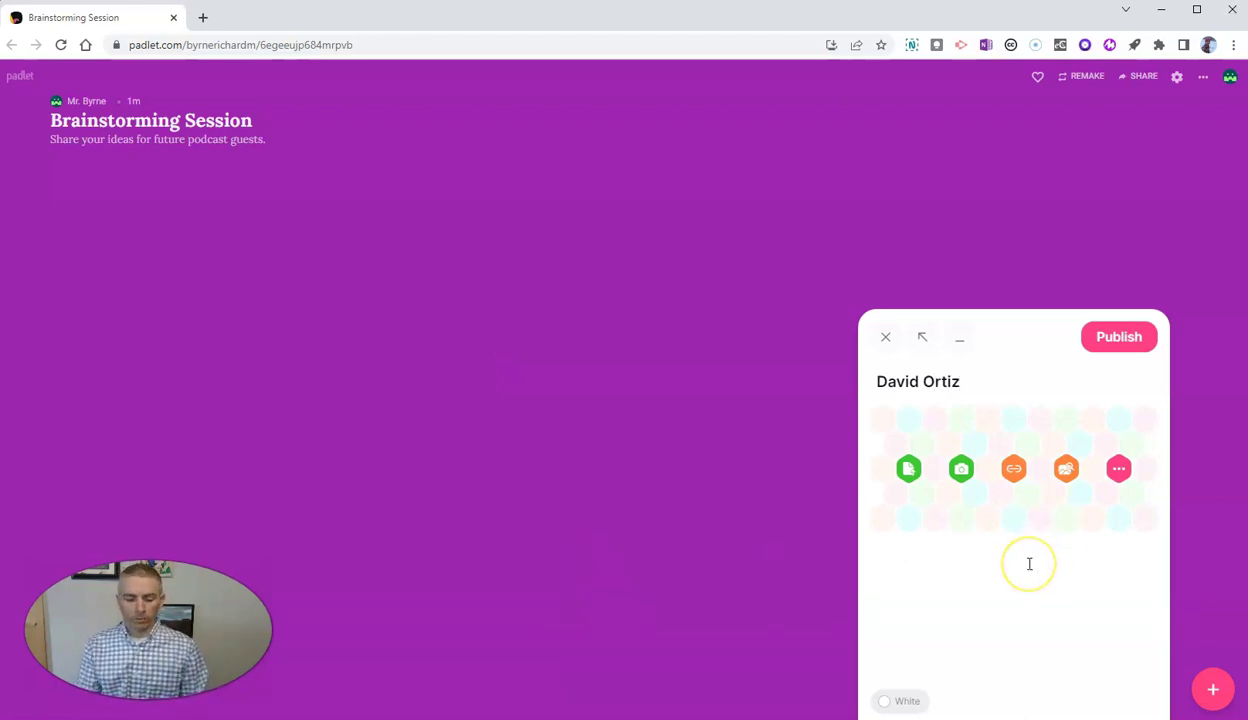
pyautogui.write('He would')
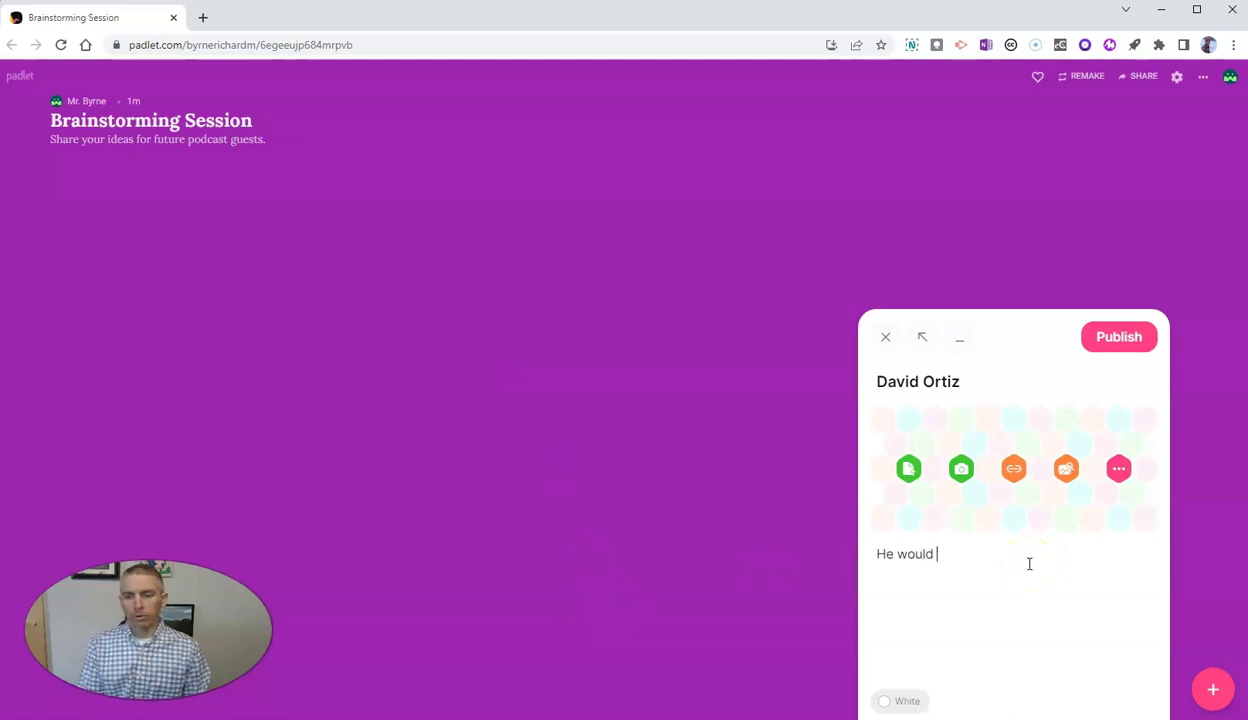
pyautogui.write(' be an incr')
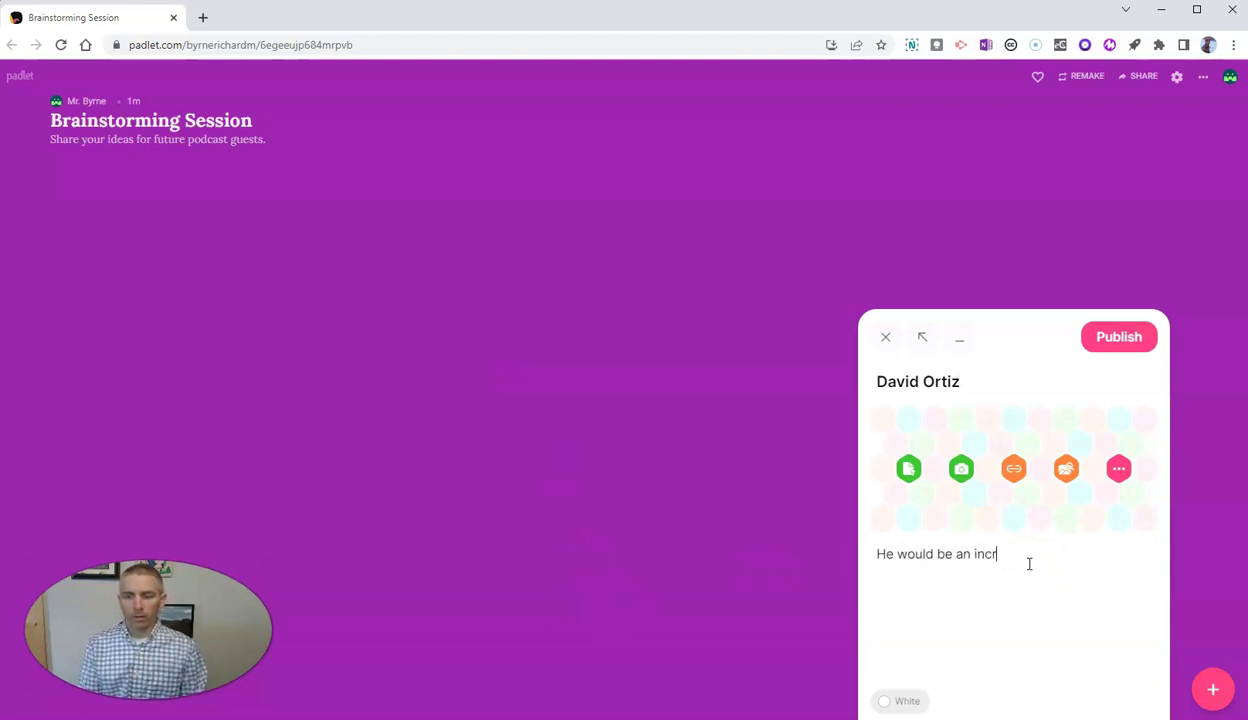
pyautogui.write('edible ')
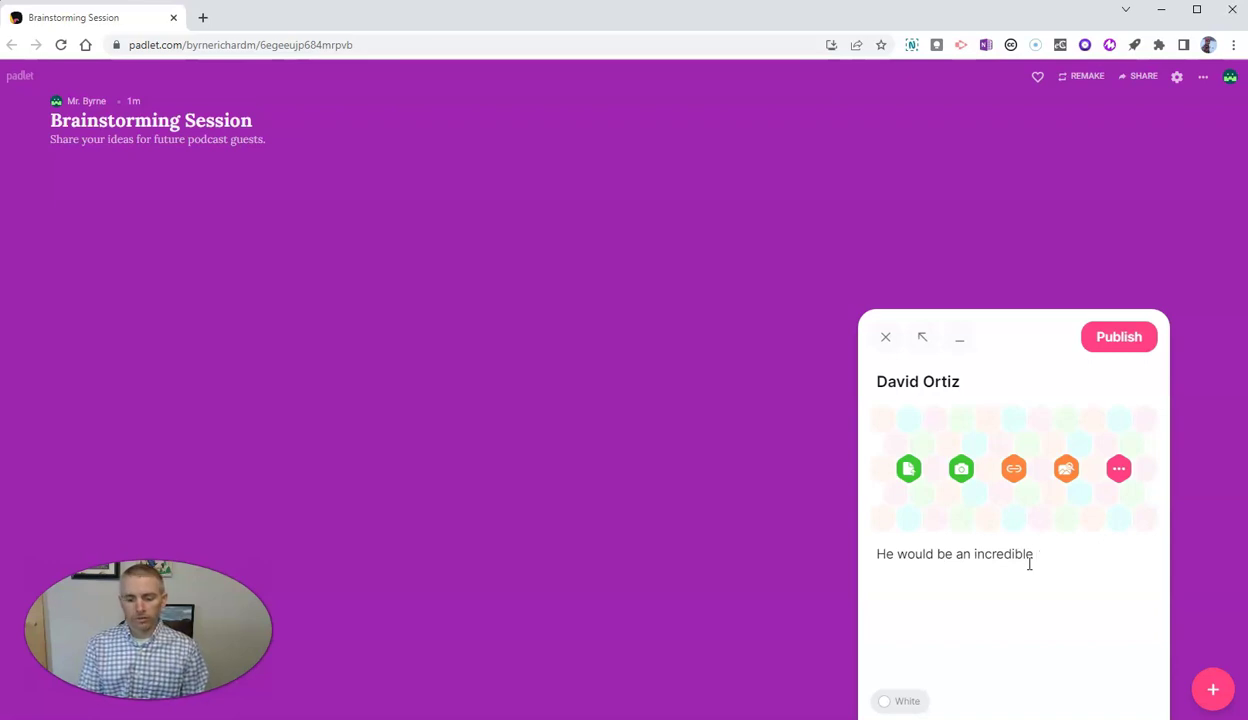
pyautogui.write('guest to tal')
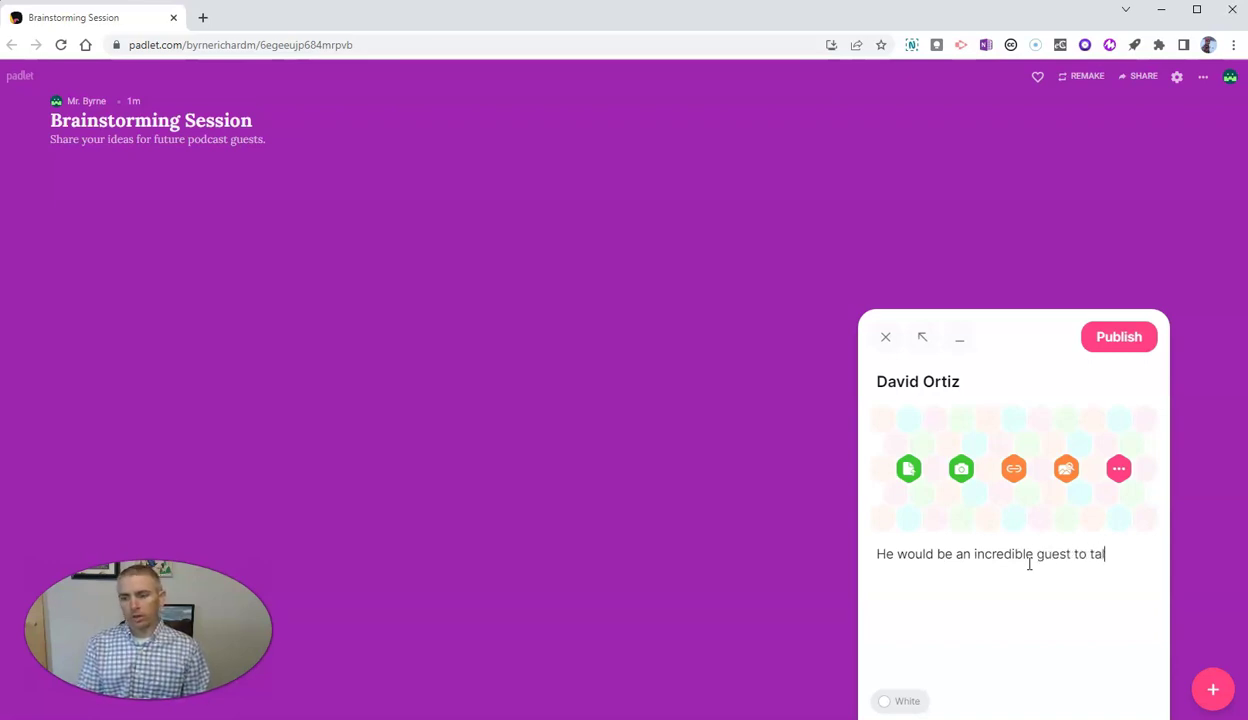
pyautogui.write('k about baseball!')
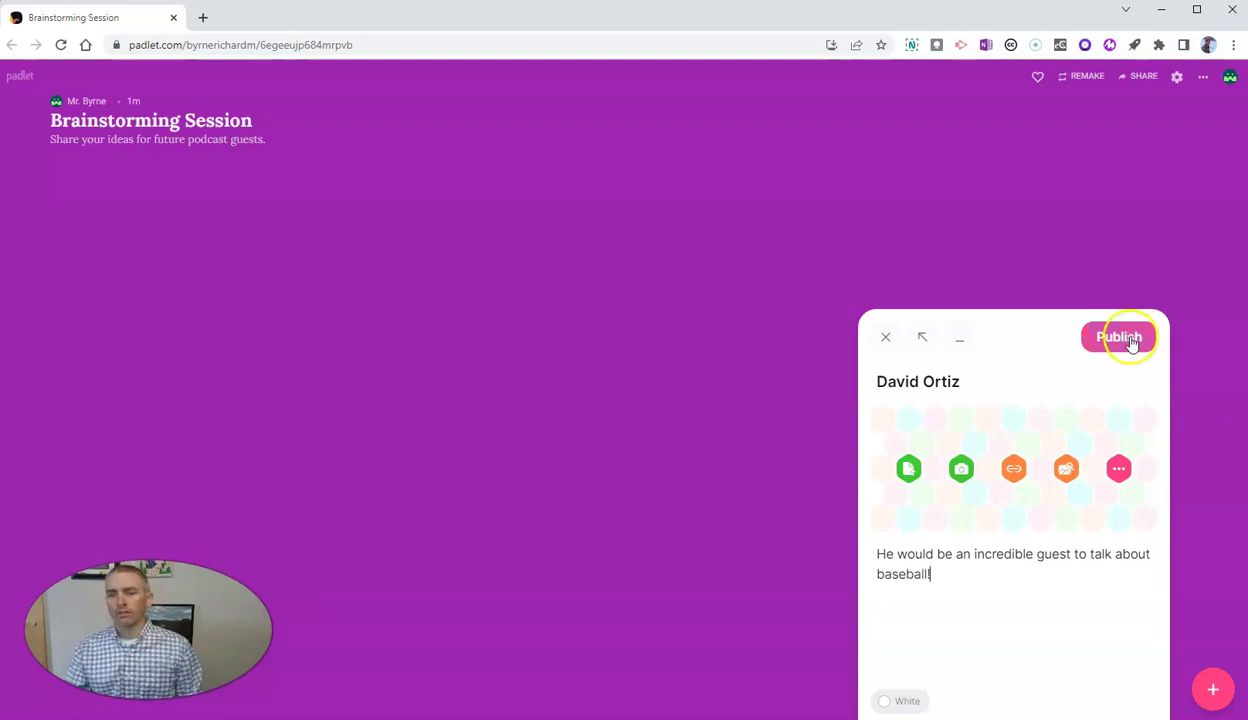
pyautogui.click(1125, 337)
pyautogui.moveTo(584, 356); pyautogui.dragTo(374, 255)
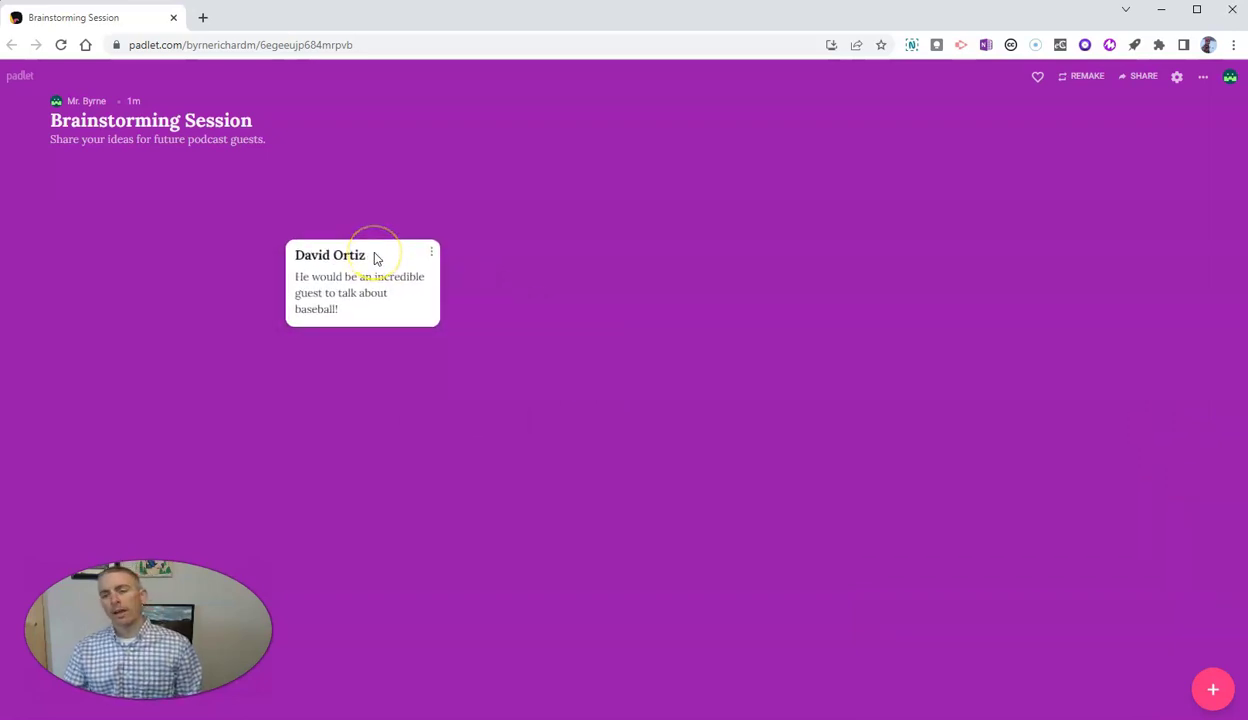
# - Publish a second guest post, 'It would be great to hear his thoughts about the NBA today…', placed below-right of the first
pyautogui.click(1212, 689)
pyautogui.click(864, 369)
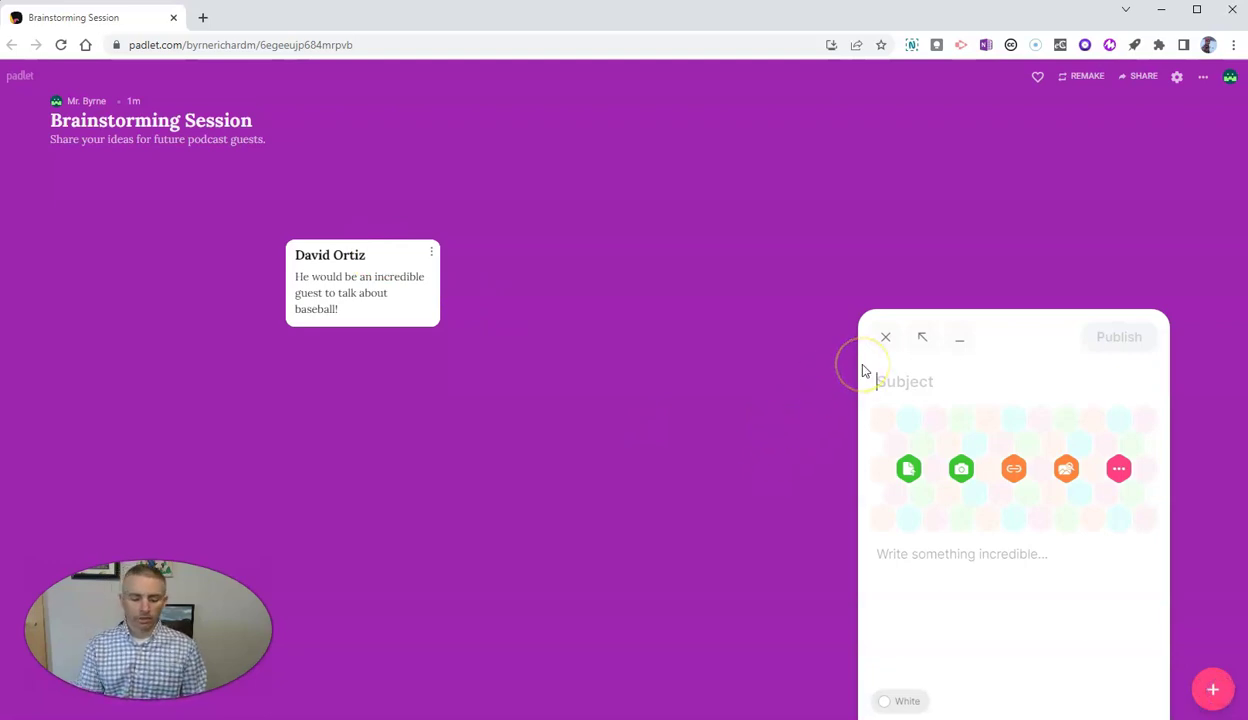
pyautogui.write('Michae')
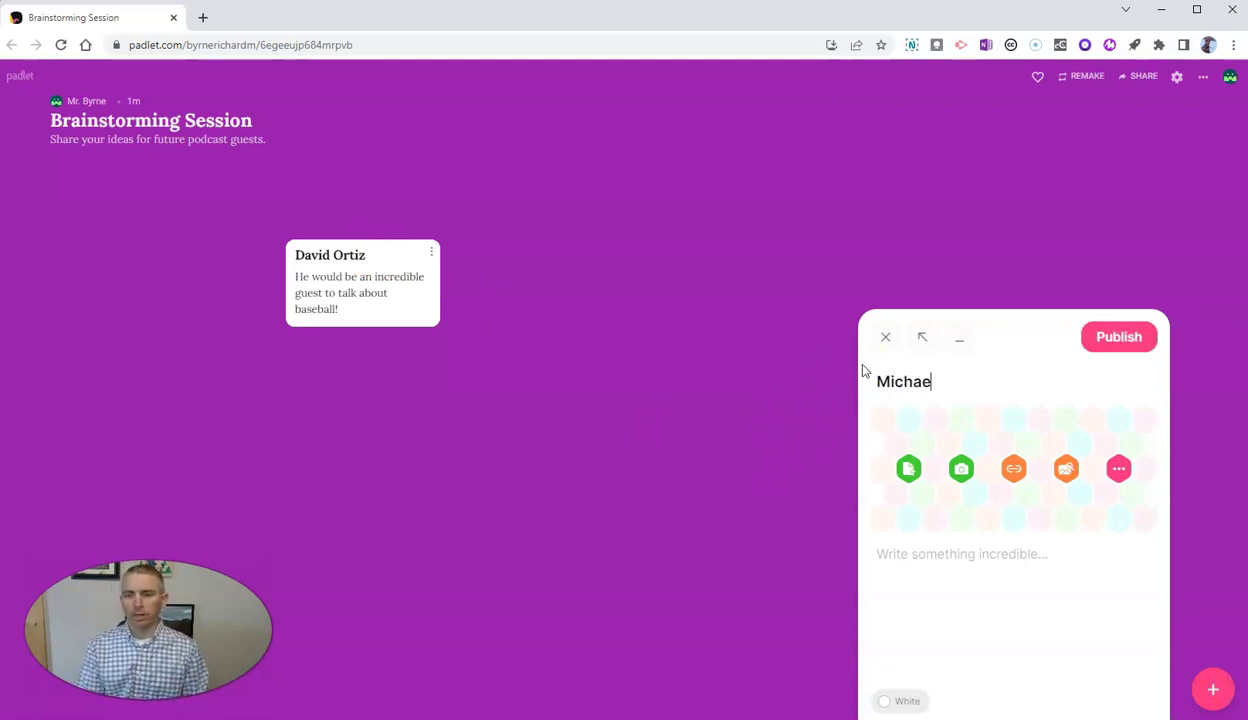
pyautogui.write('l Jorda')
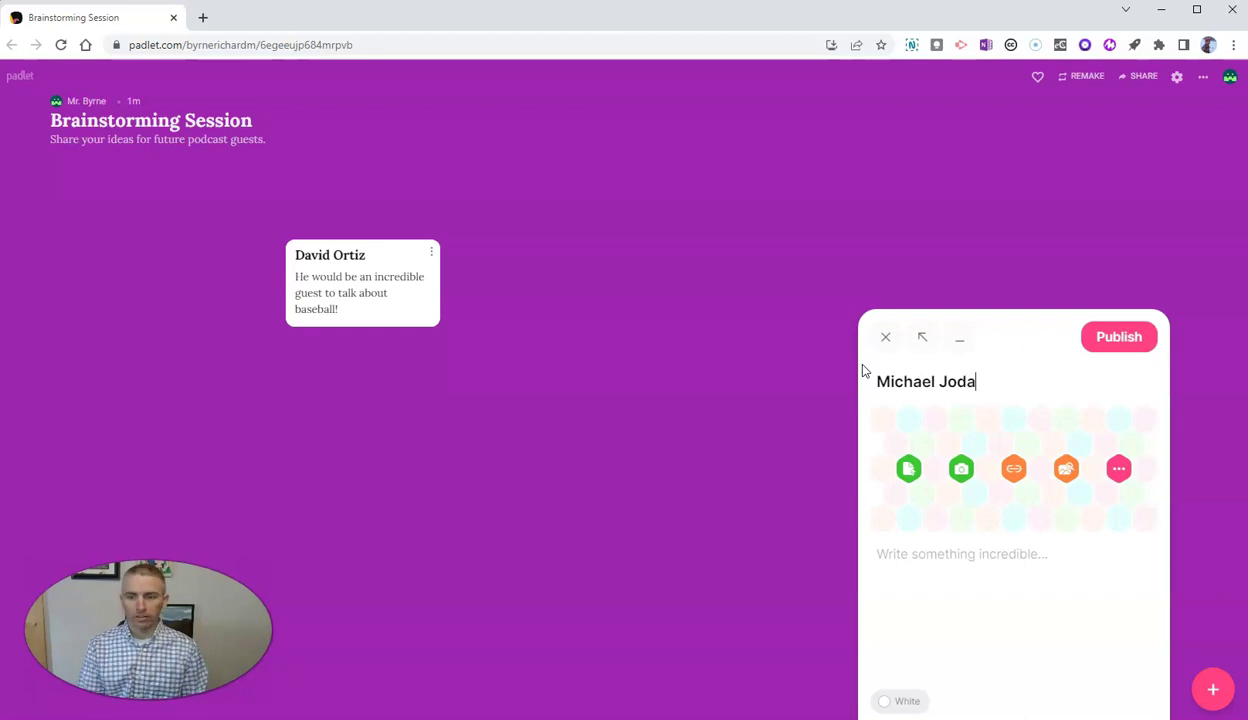
pyautogui.write('n')
pyautogui.press('BackSpace')
pyautogui.press('BackSpace')
pyautogui.press('BackSpace')
pyautogui.write('rdan')
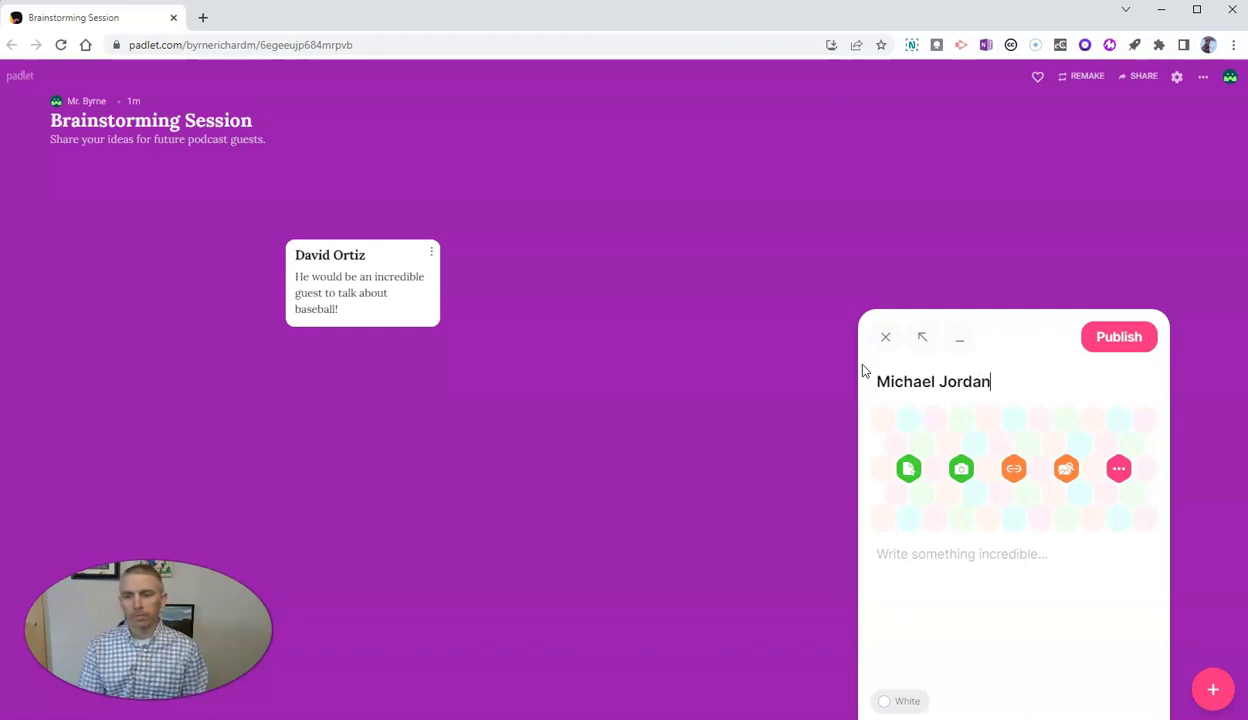
pyautogui.click(1001, 553)
pyautogui.write('It')
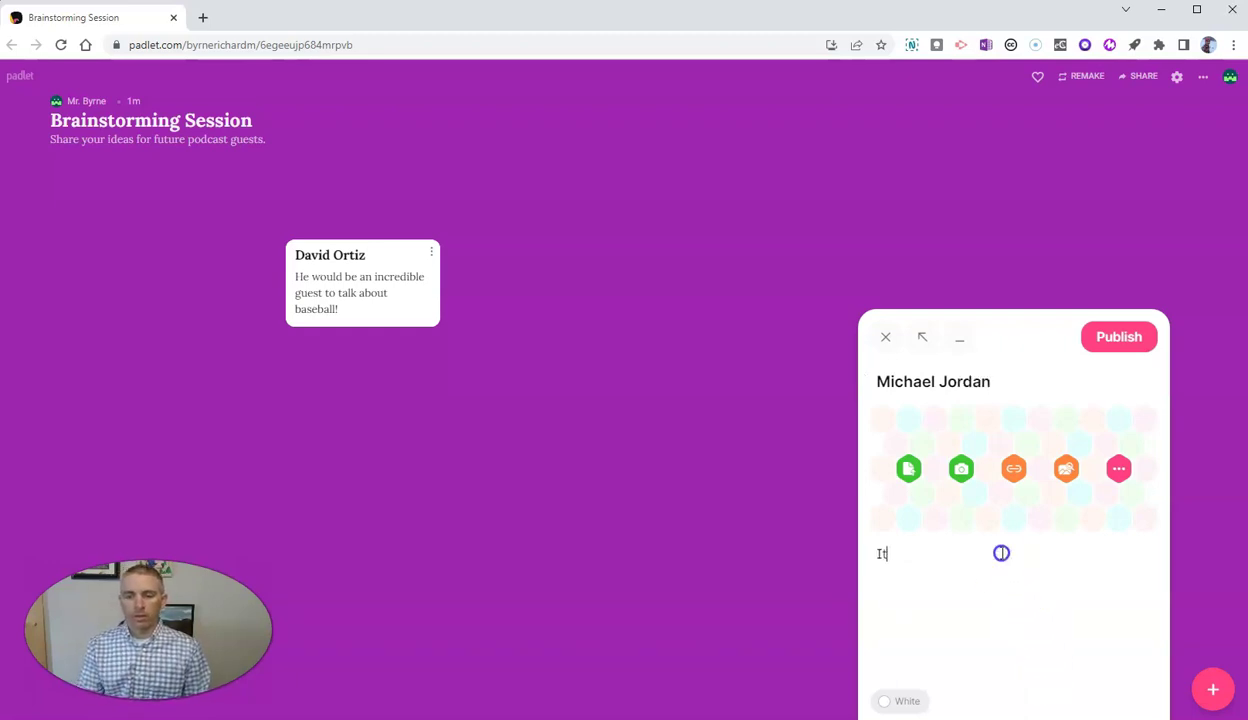
pyautogui.write(' would be great t')
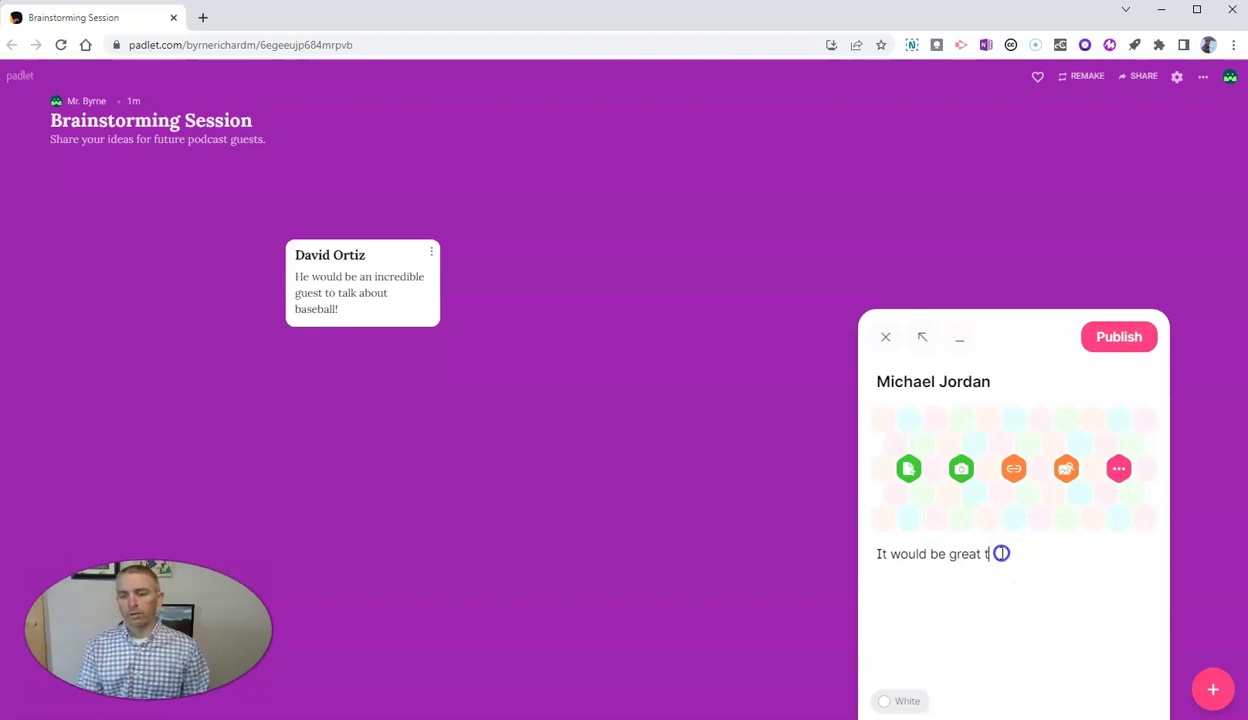
pyautogui.write('o hear hi')
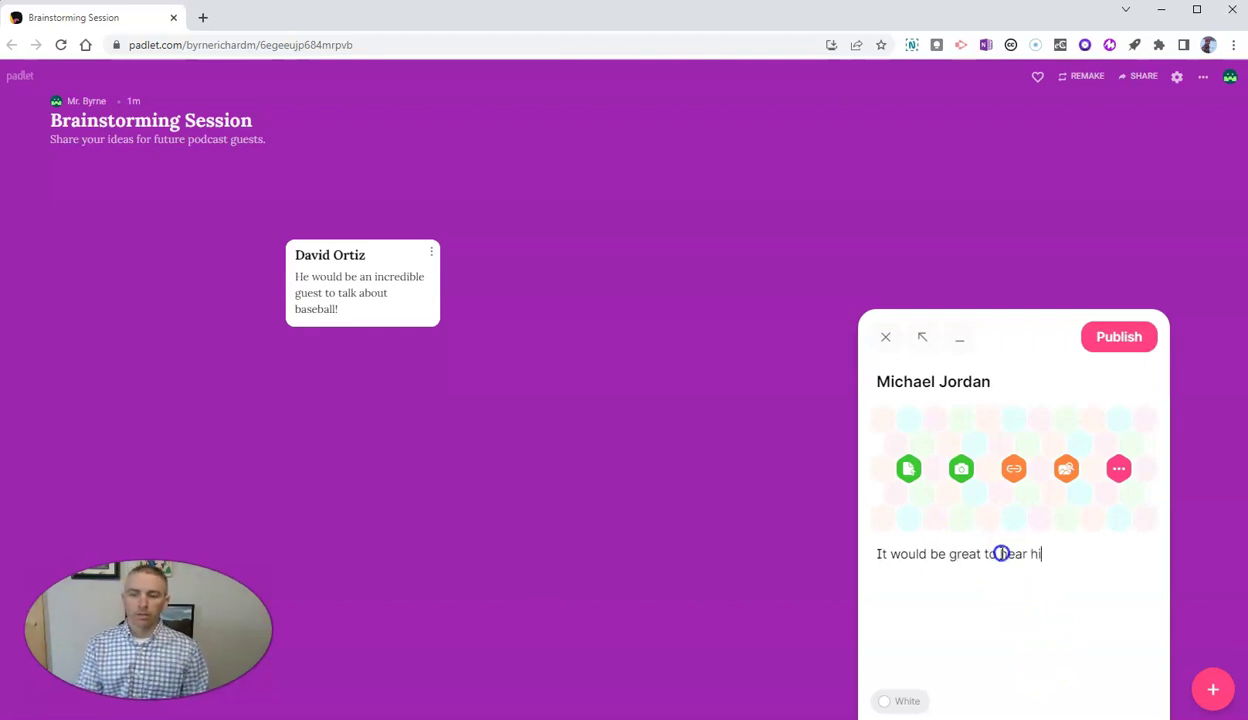
pyautogui.write('s thoughts ab')
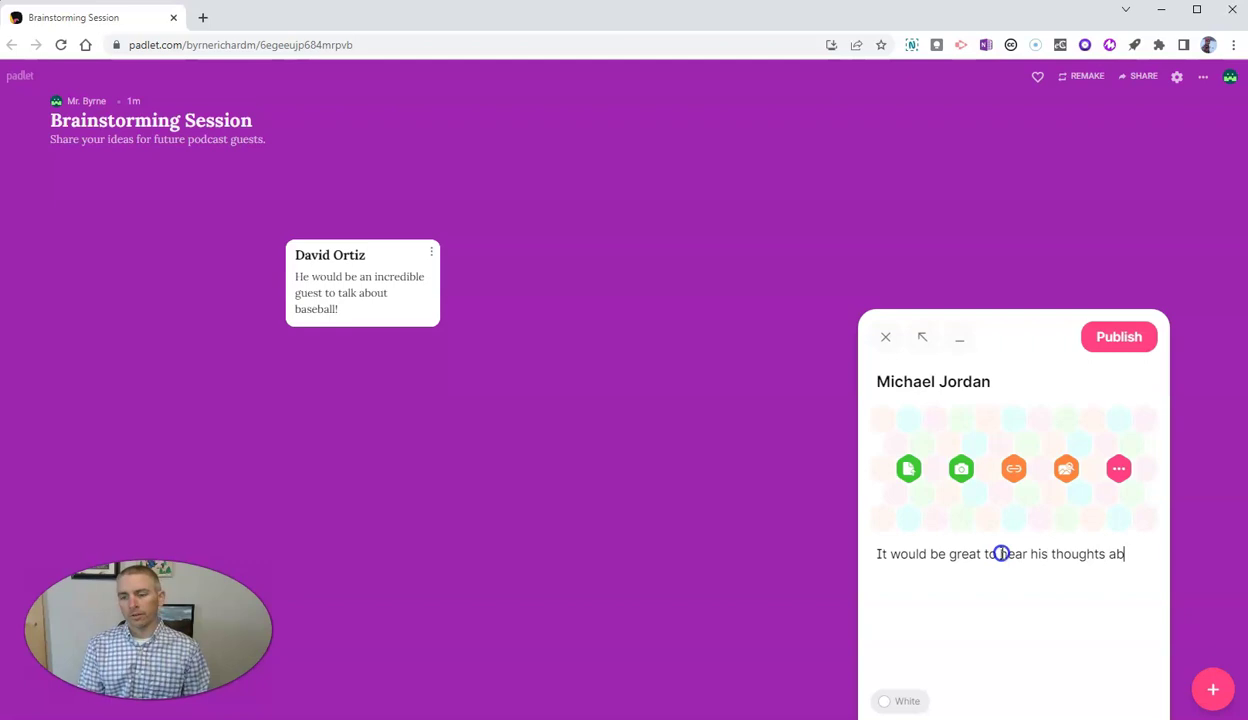
pyautogui.write('out the NB')
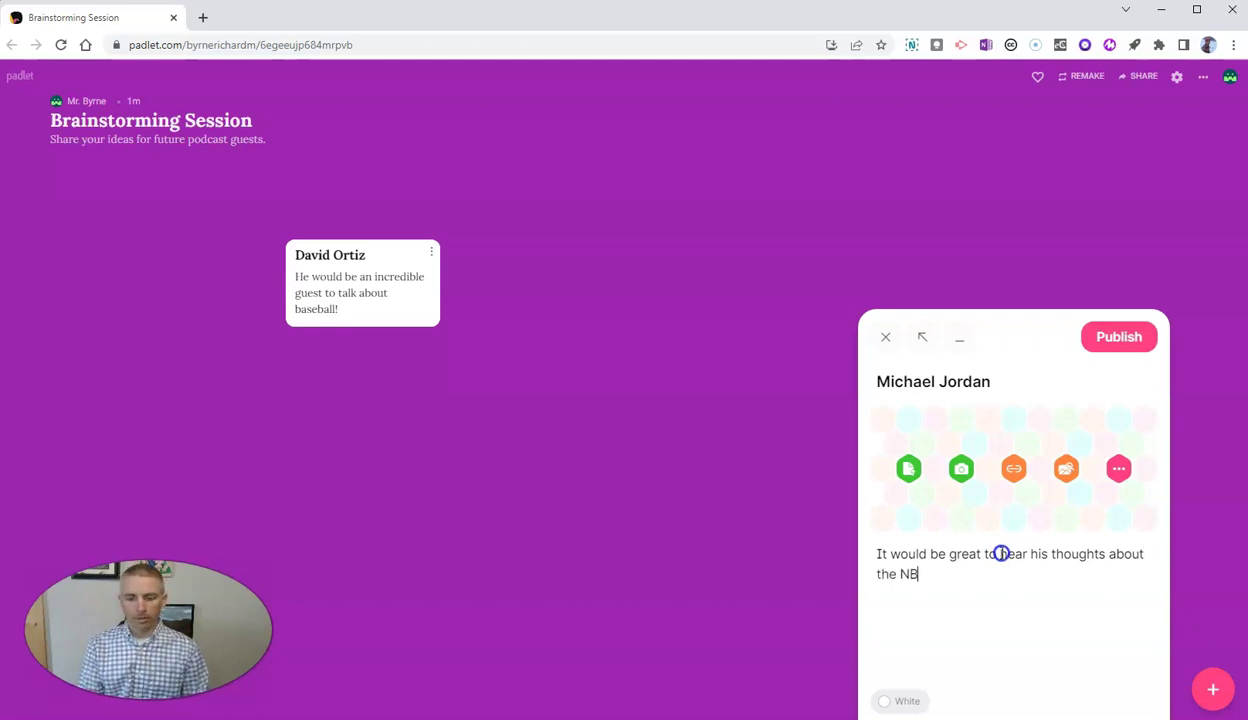
pyautogui.write('A today')
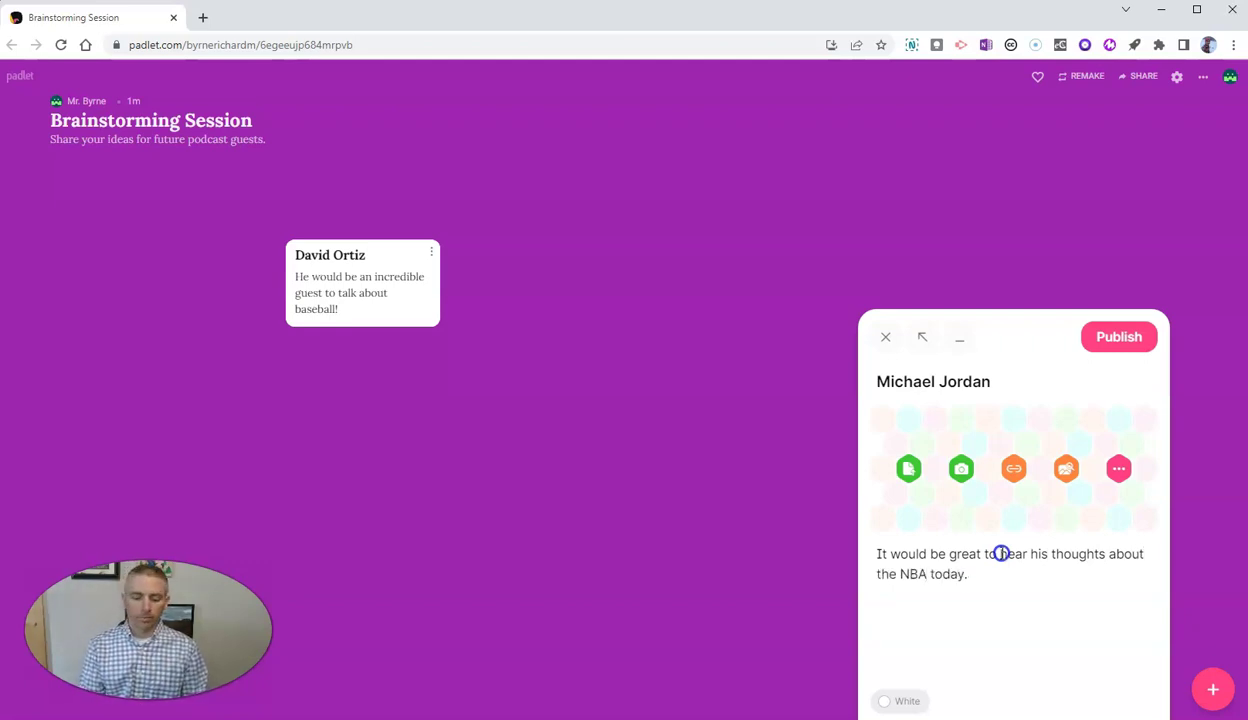
pyautogui.write(". Just don't")
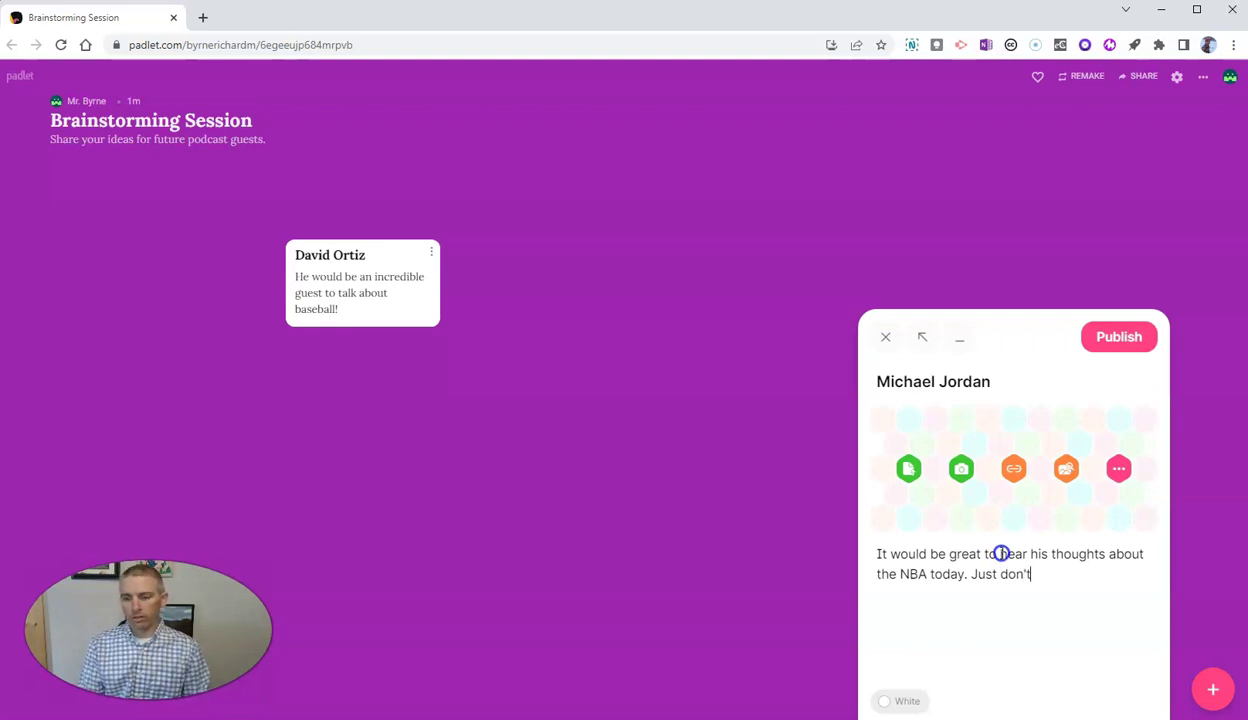
pyautogui.write(' take his advice about draft picks.')
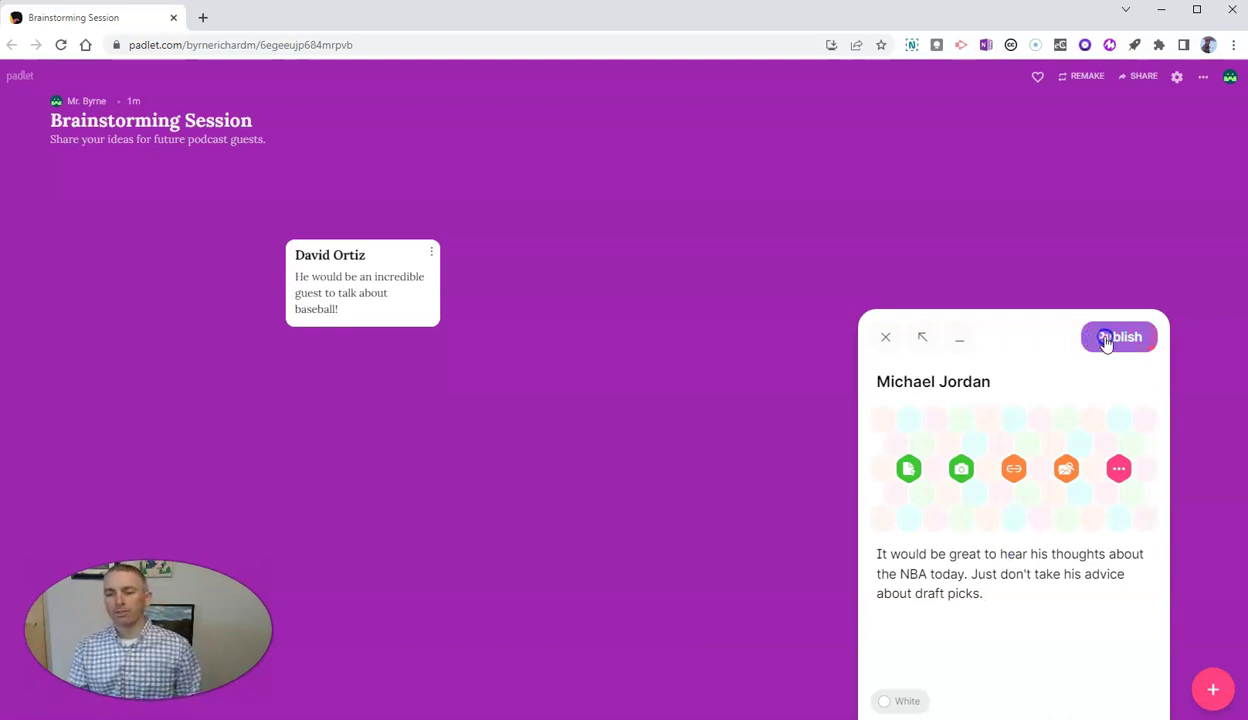
pyautogui.click(1108, 339)
pyautogui.moveTo(73, 444); pyautogui.dragTo(484, 410)
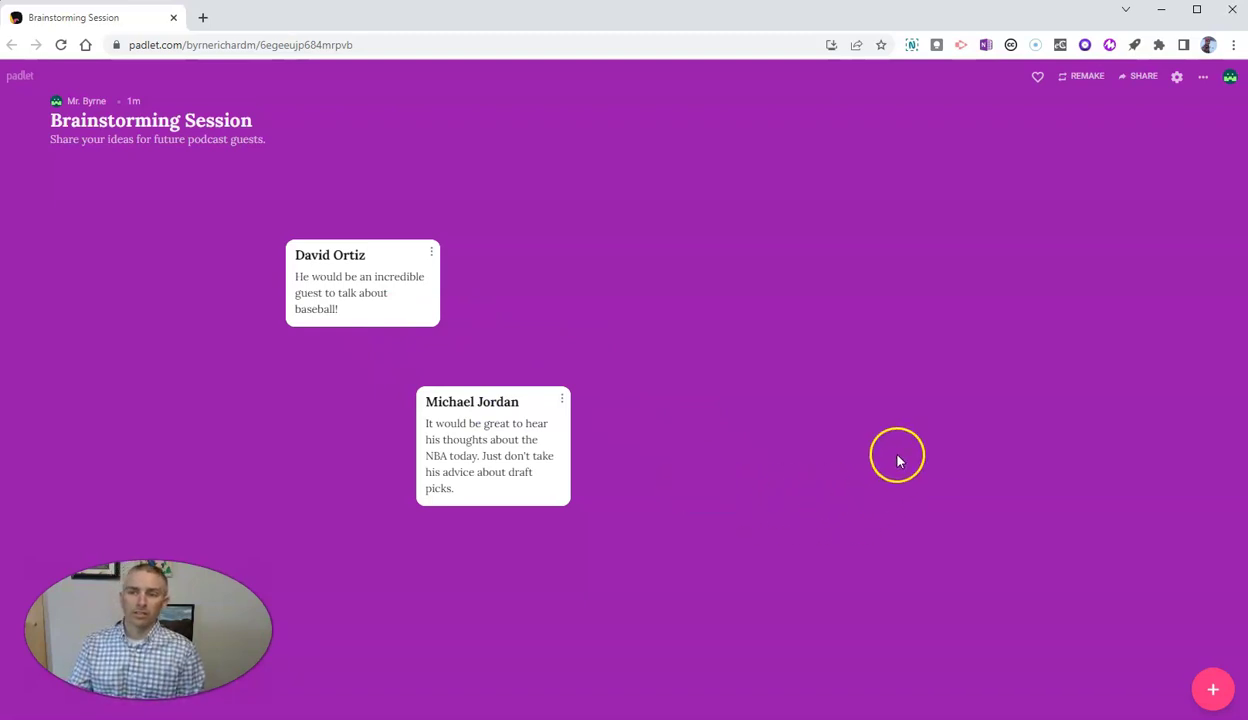
# - Switch on Comments under Posting in the board's Modify settings and save
pyautogui.click(1178, 78)
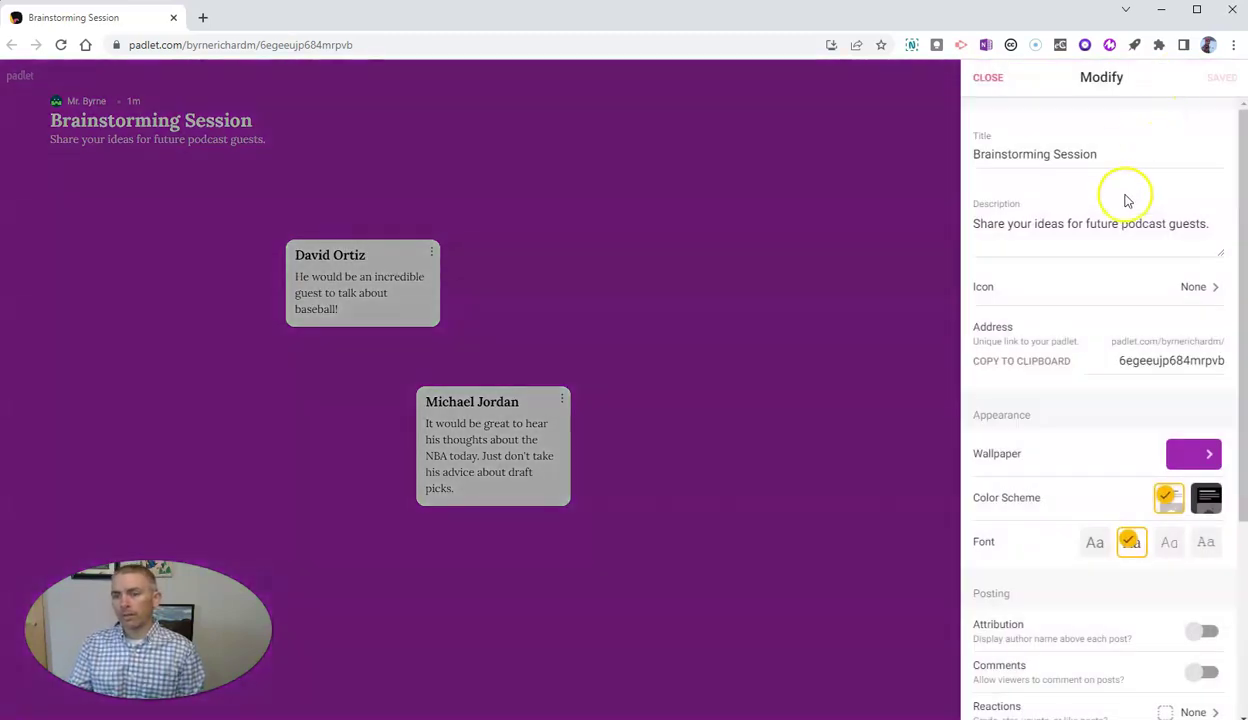
pyautogui.scroll(-1, 1097, 352)
pyautogui.scroll(-3, 1097, 352)
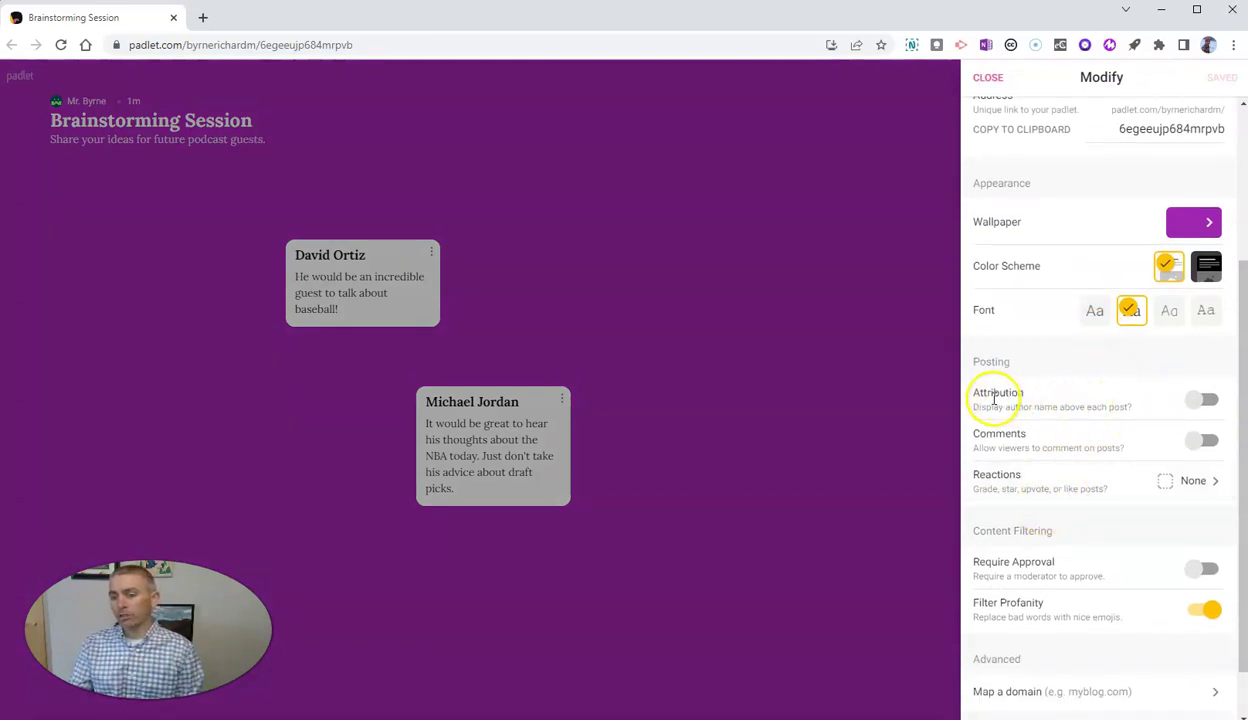
pyautogui.click(1207, 442)
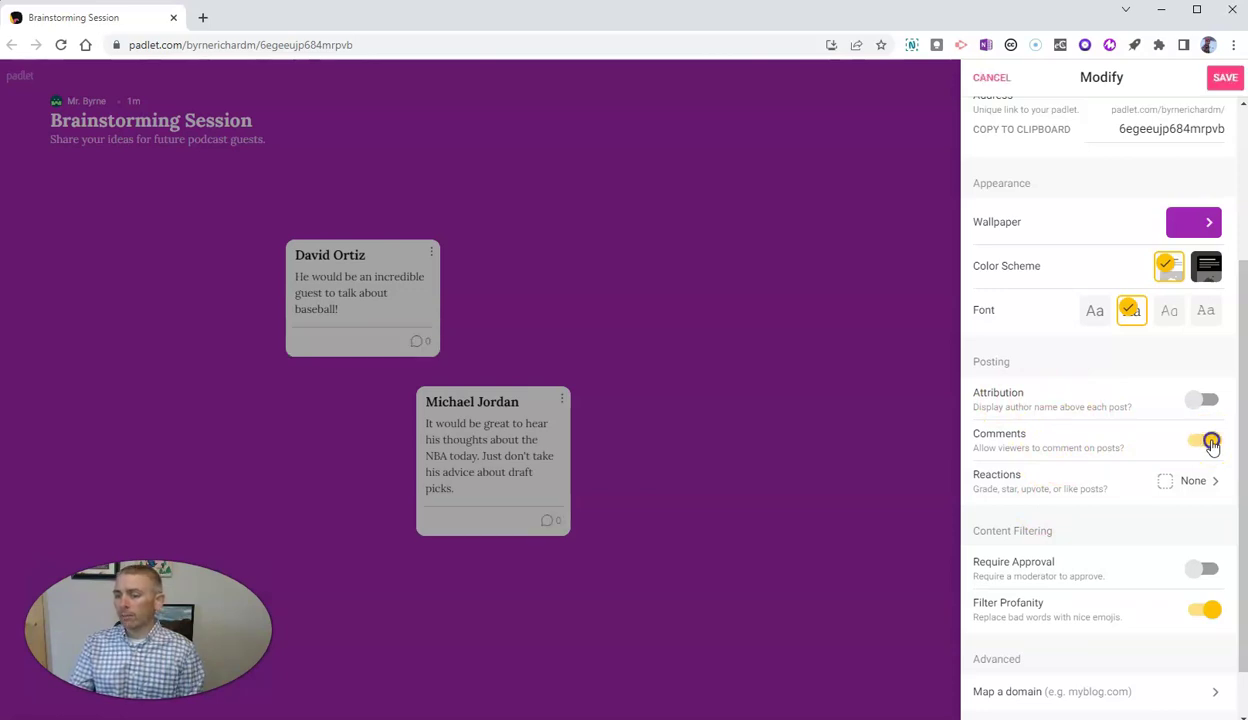
pyautogui.moveTo(1210, 444); pyautogui.dragTo(1193, 444)
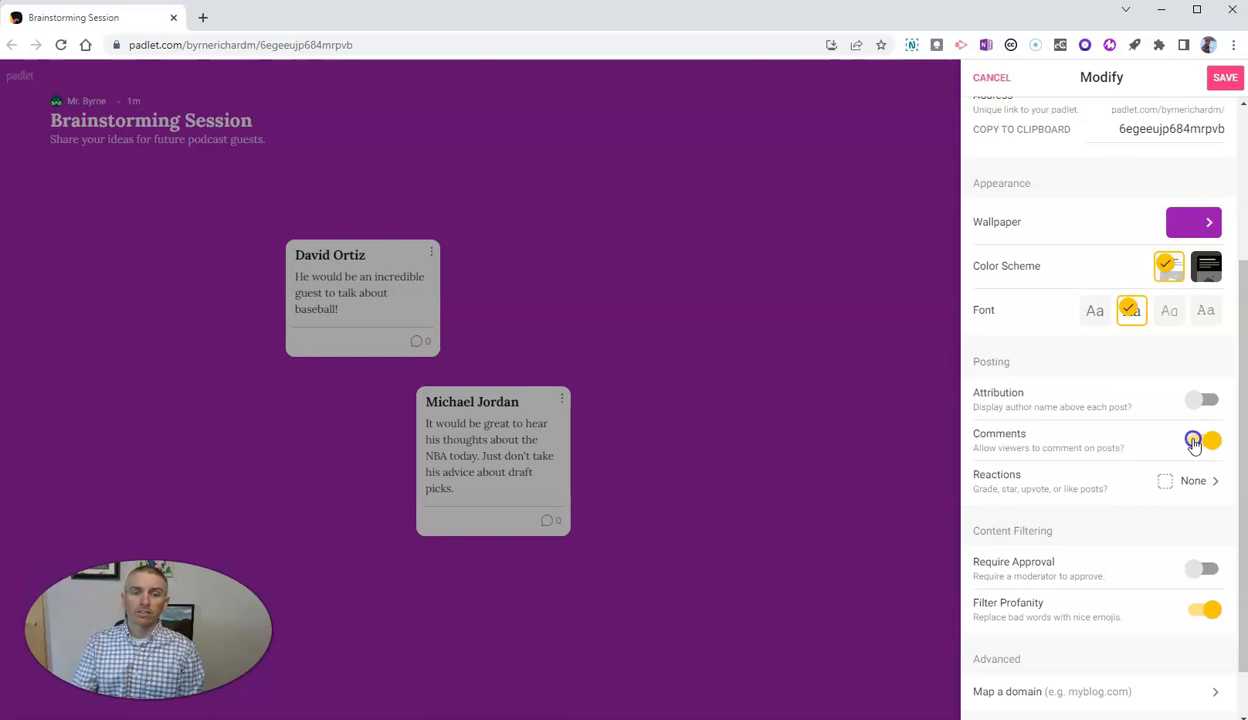
pyautogui.scroll(-2, 1162, 487)
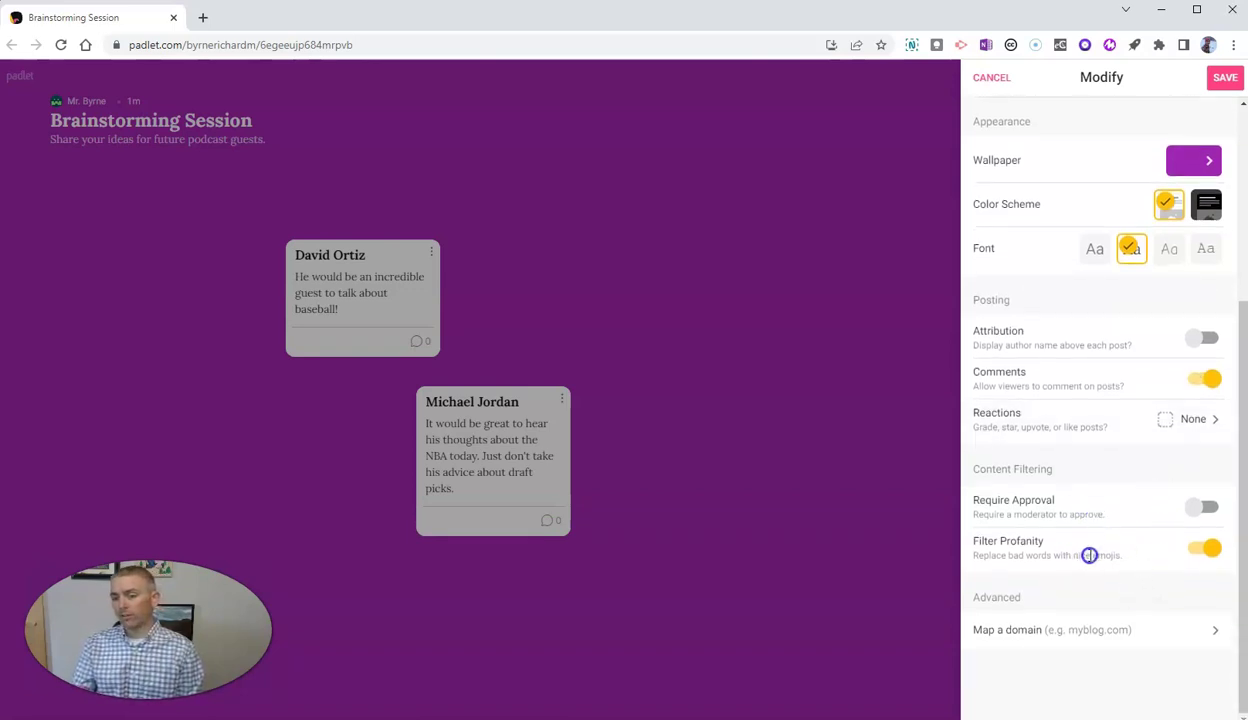
pyautogui.scroll(5, 1088, 554)
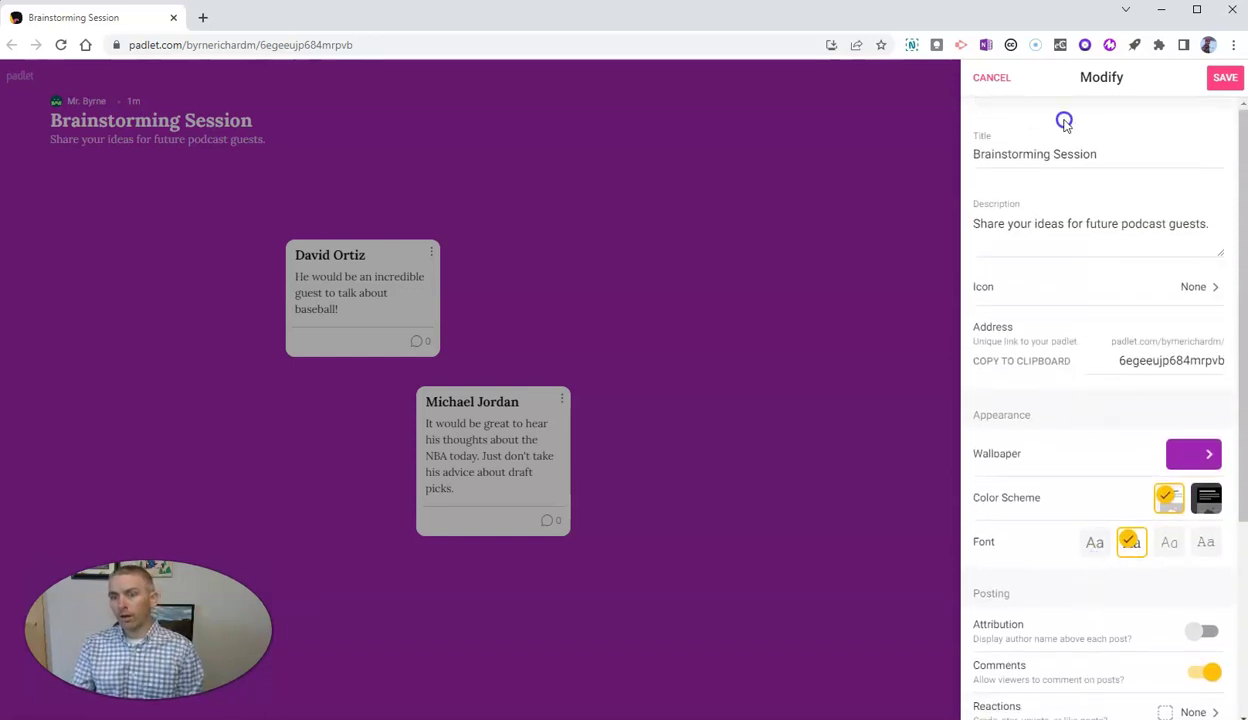
pyautogui.click(1233, 87)
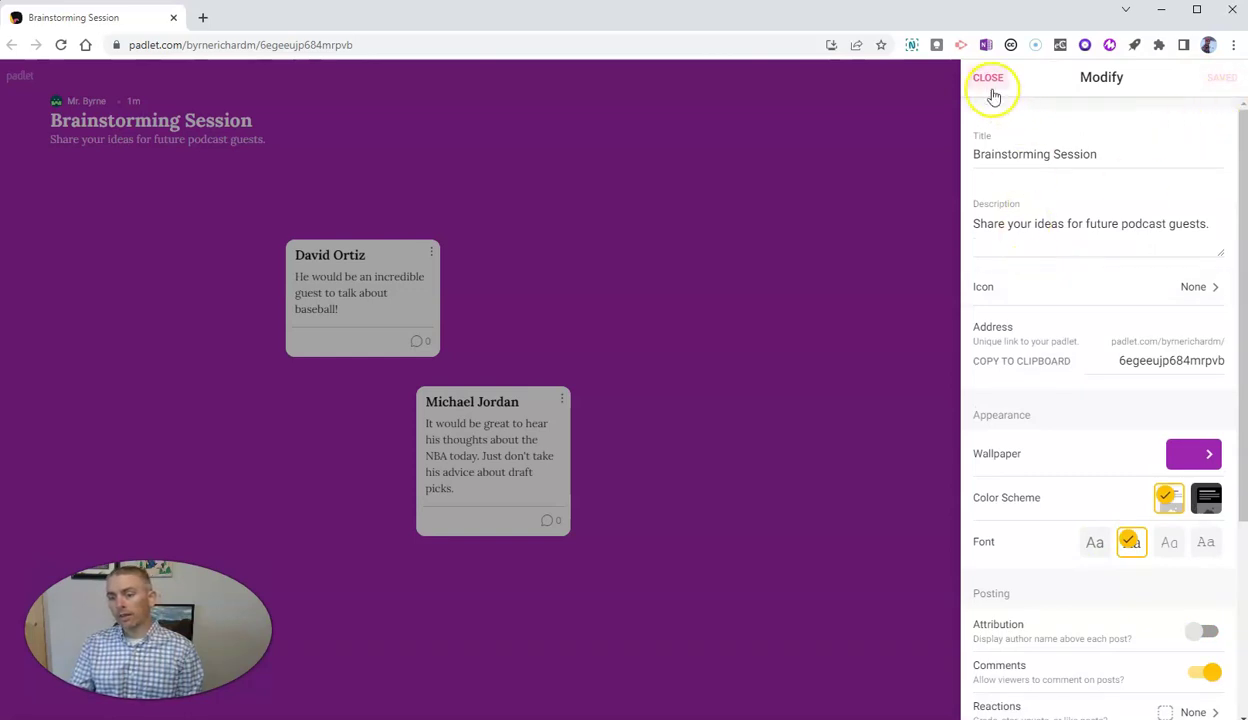
pyautogui.scroll(-1, 1038, 350)
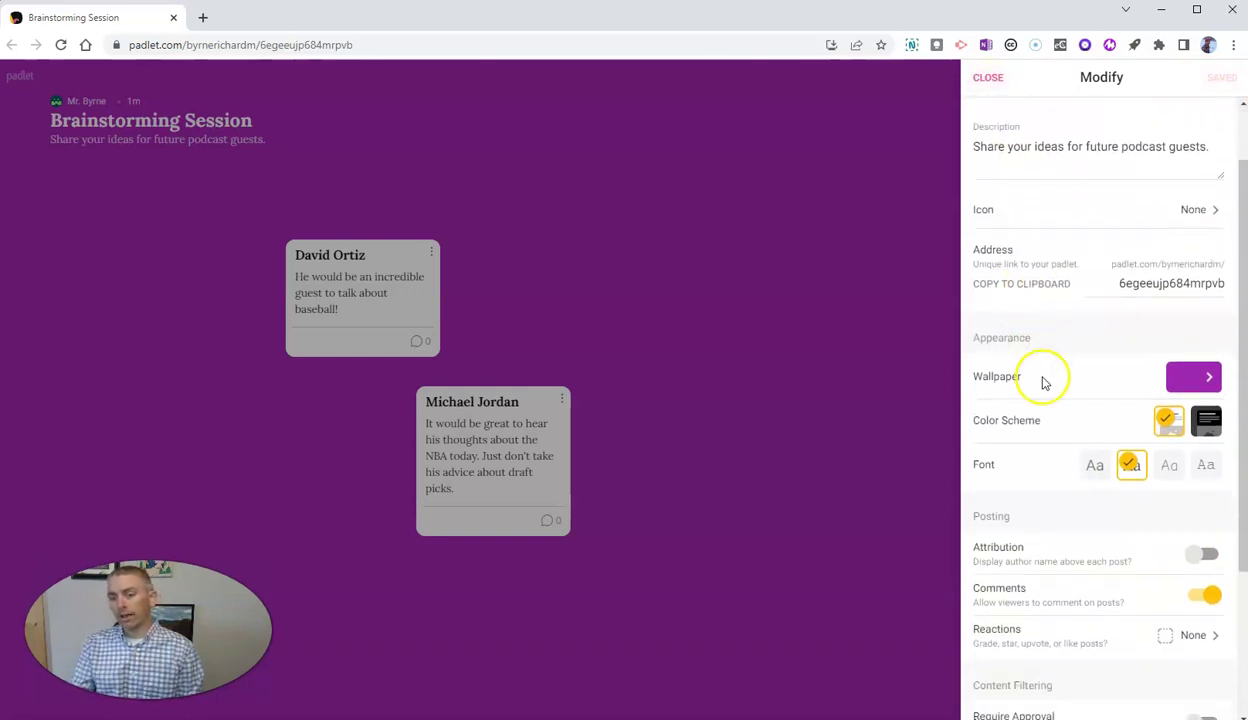
# - Set post Reactions to Like, save the settings, and close the Modify panel
pyautogui.click(1097, 638)
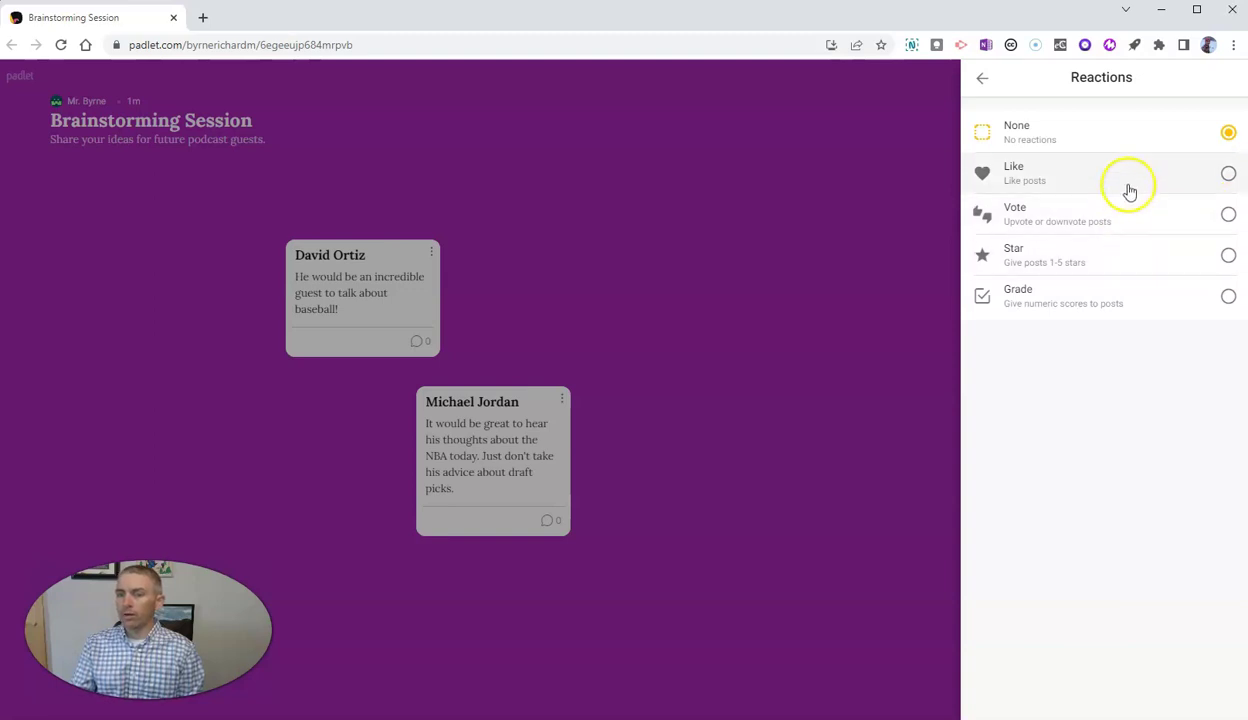
pyautogui.click(1228, 175)
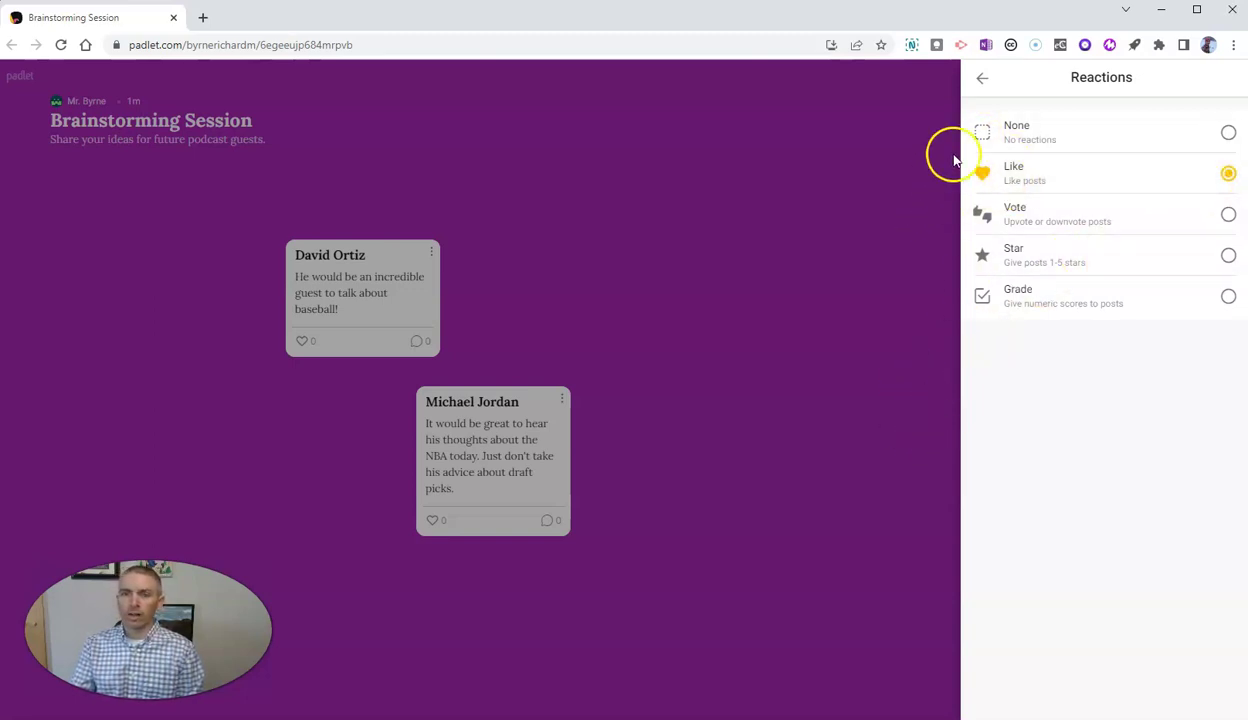
pyautogui.click(981, 79)
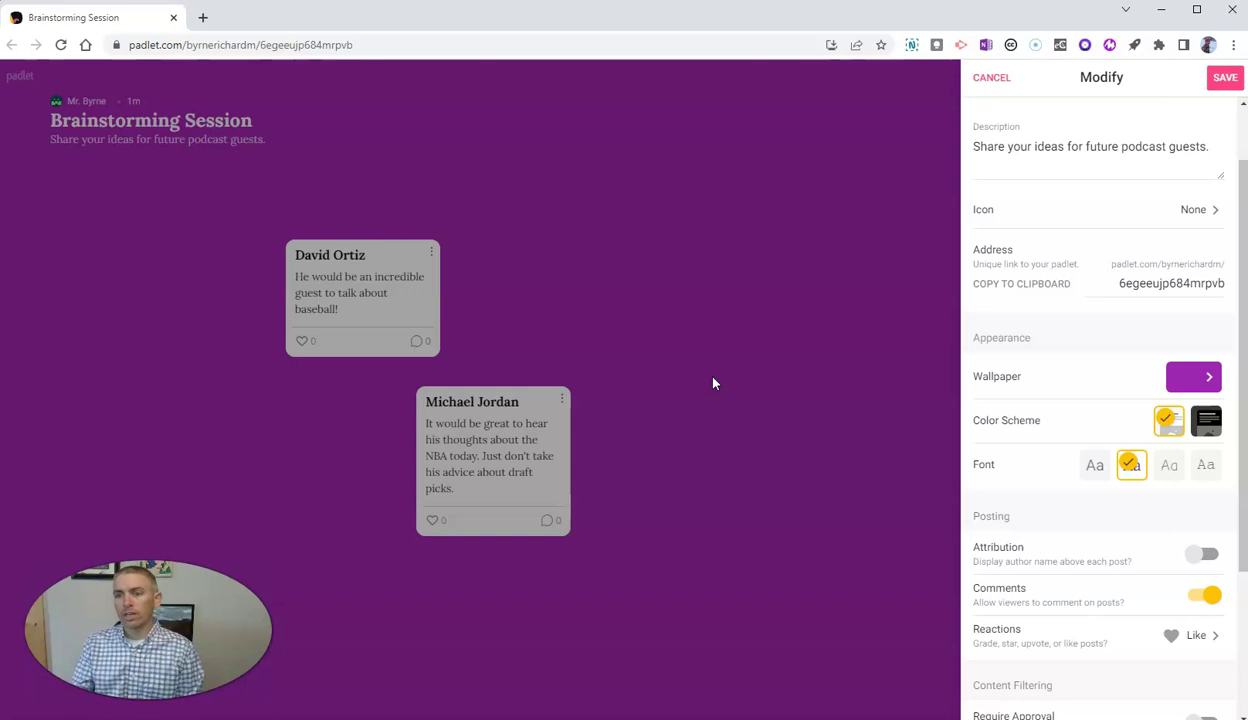
pyautogui.click(1220, 80)
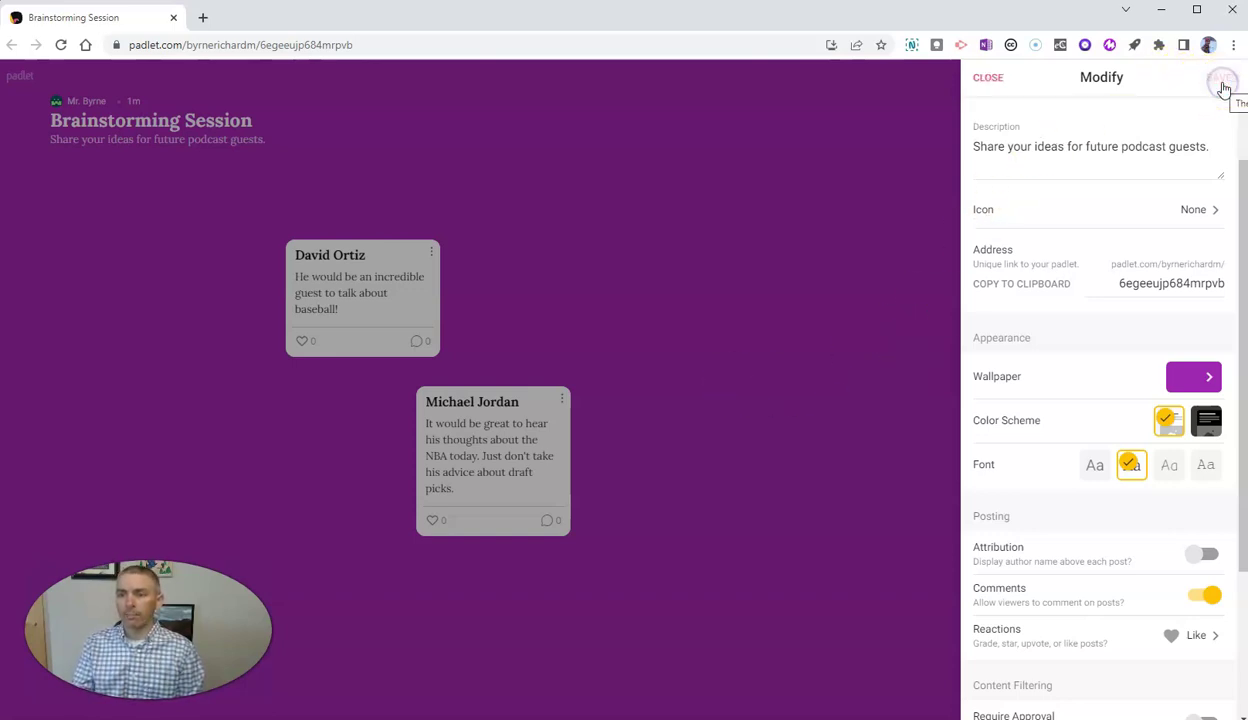
pyautogui.click(987, 77)
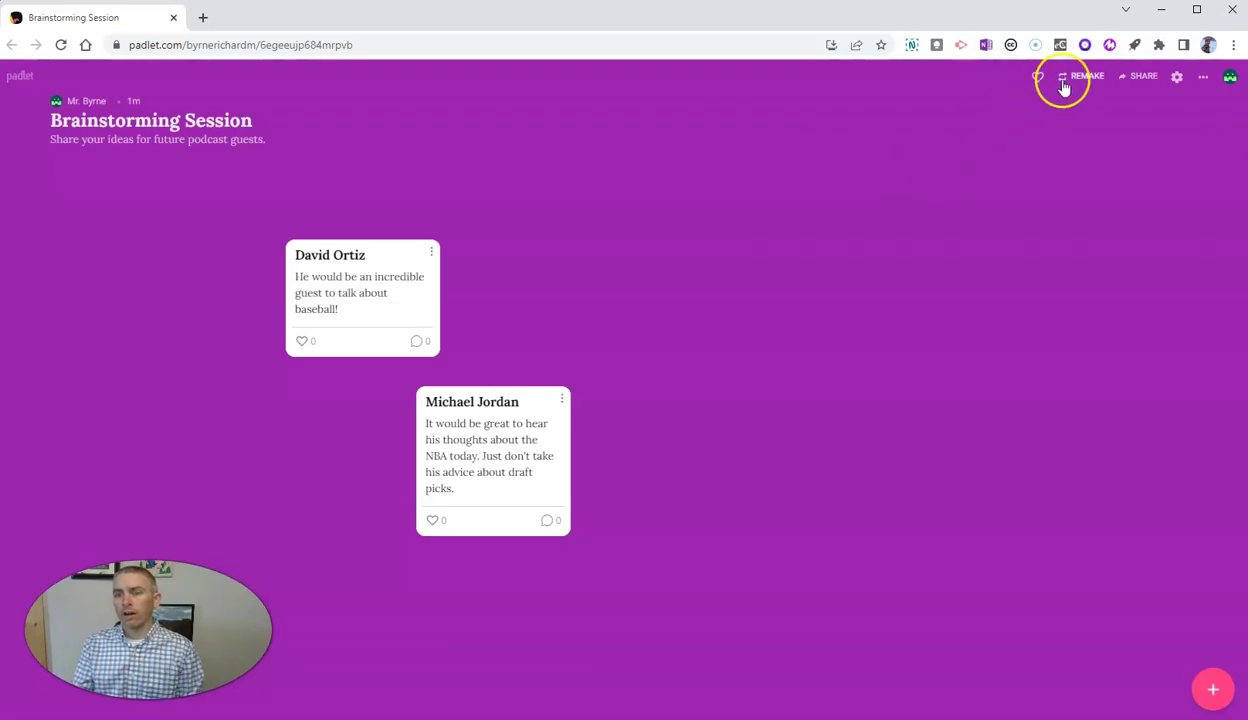
# - Confirm the board is Secret with visitors able to write, then copy its link to the clipboard
pyautogui.click(1145, 78)
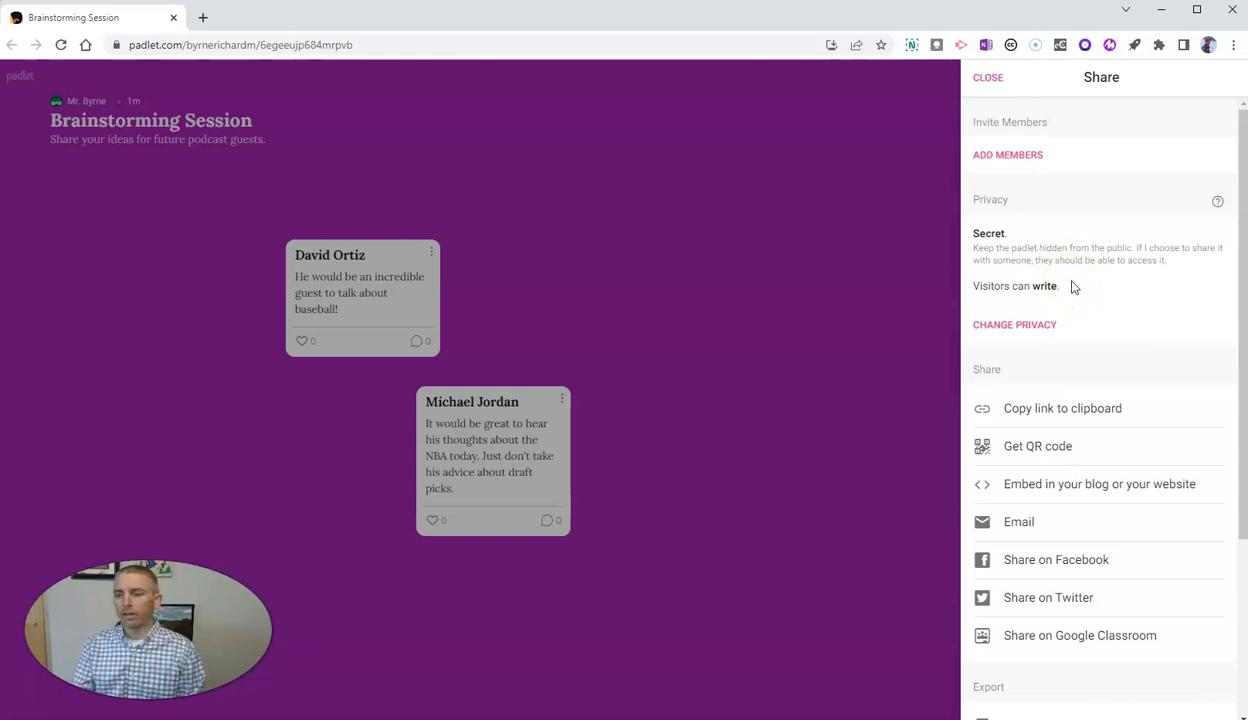
pyautogui.click(1058, 412)
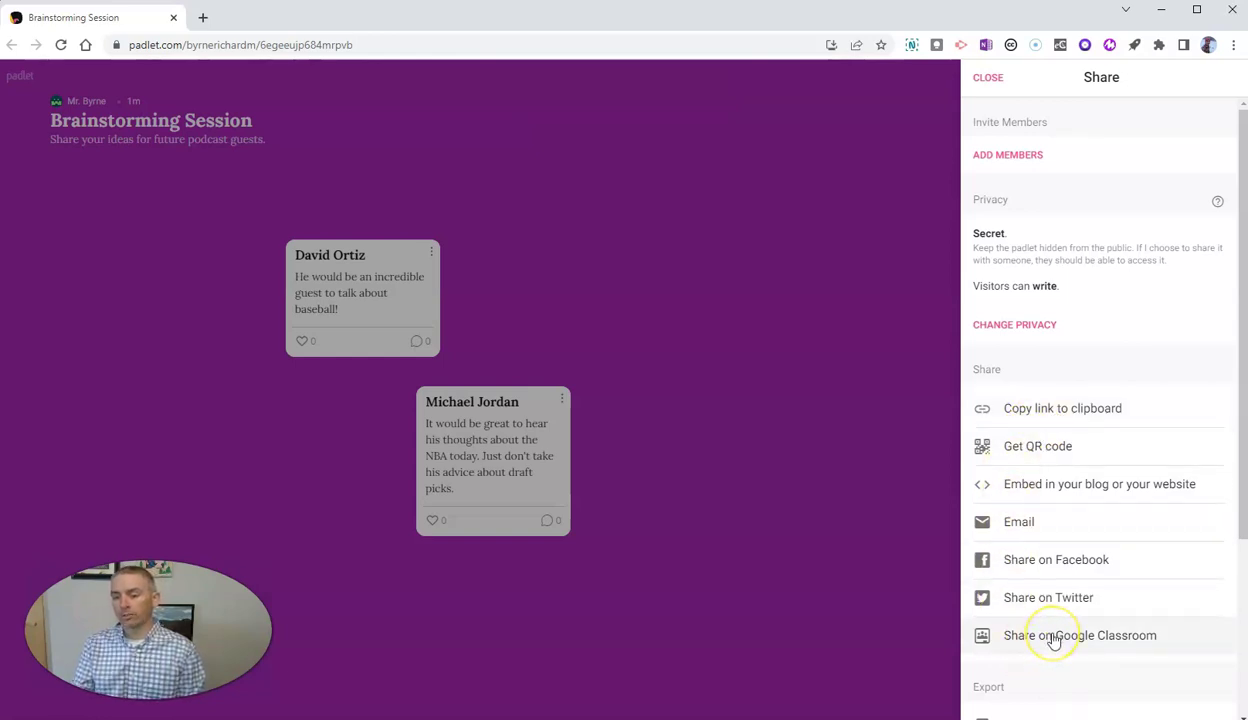
pyautogui.scroll(-3, 1053, 641)
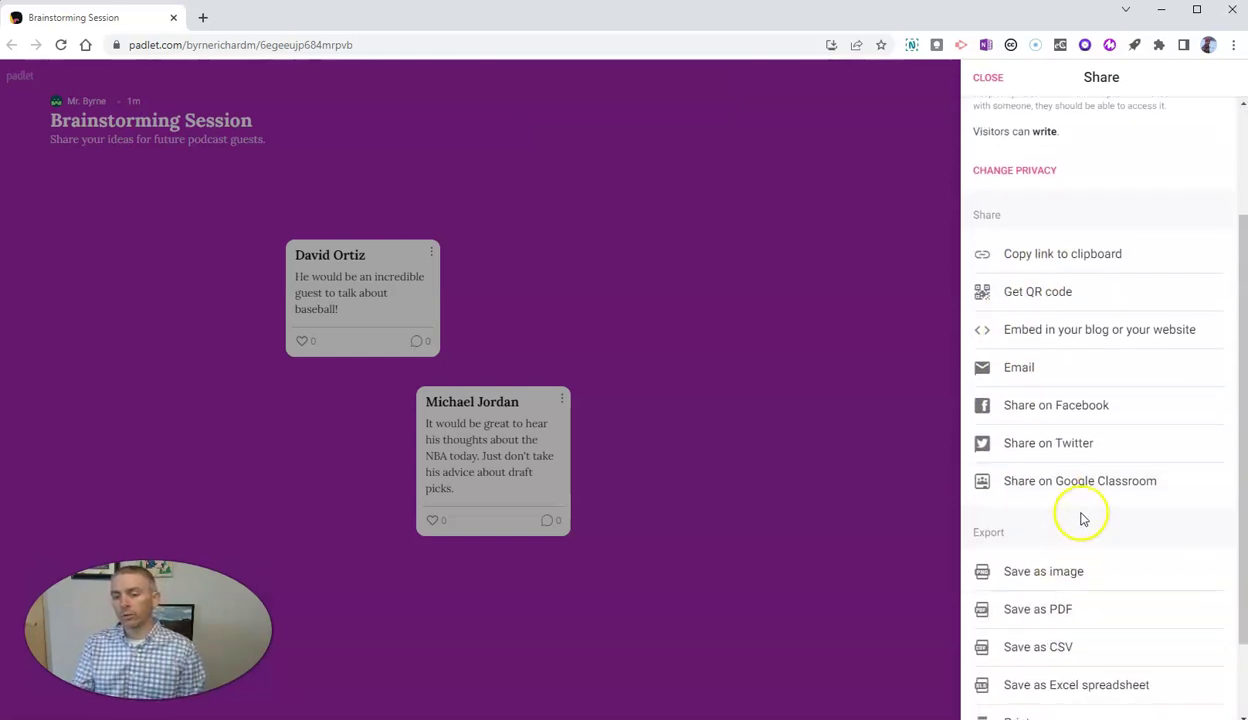
pyautogui.scroll(3, 1081, 515)
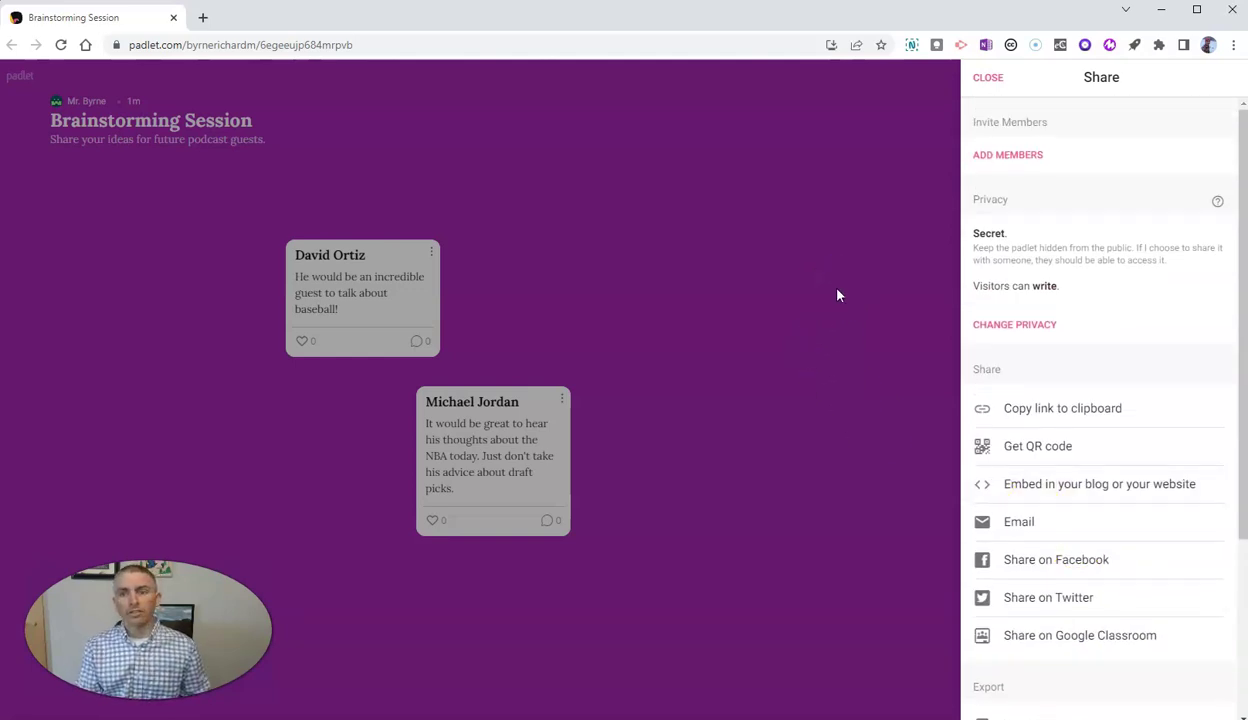
pyautogui.click(985, 78)
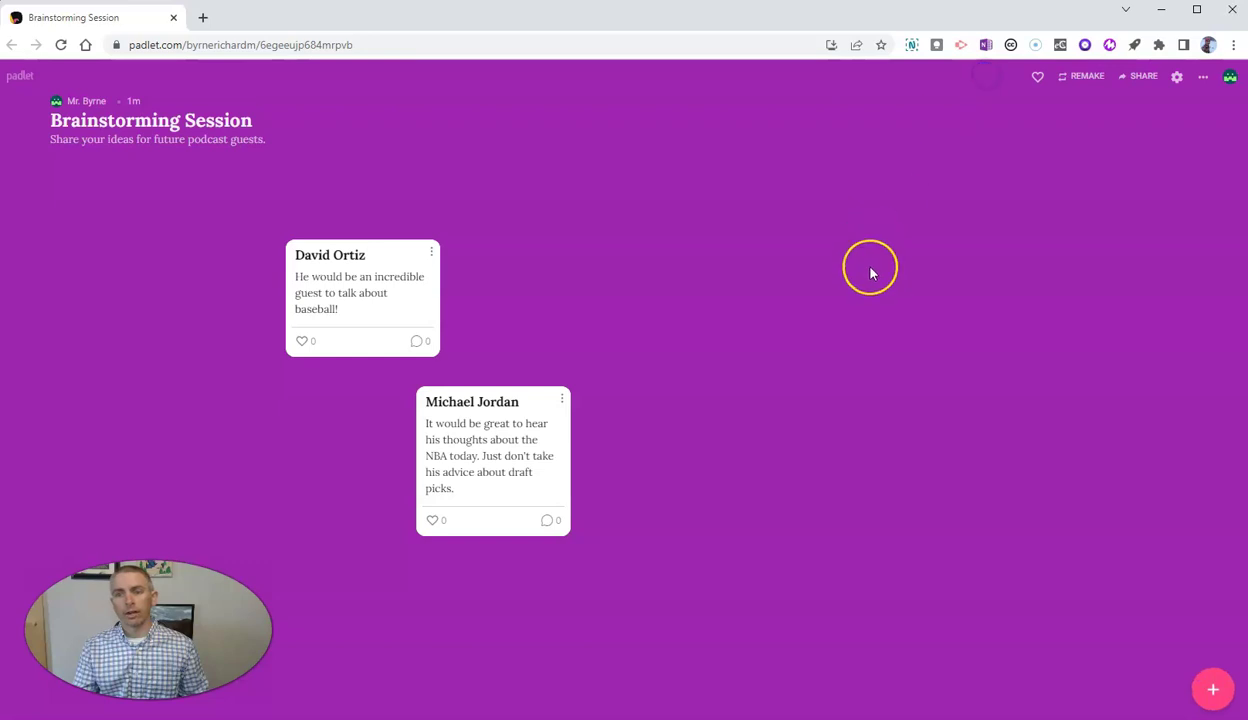
# - Load the copied board link in a new Chrome Incognito window
pyautogui.hotkey('ctrl', 'shift', 'n')
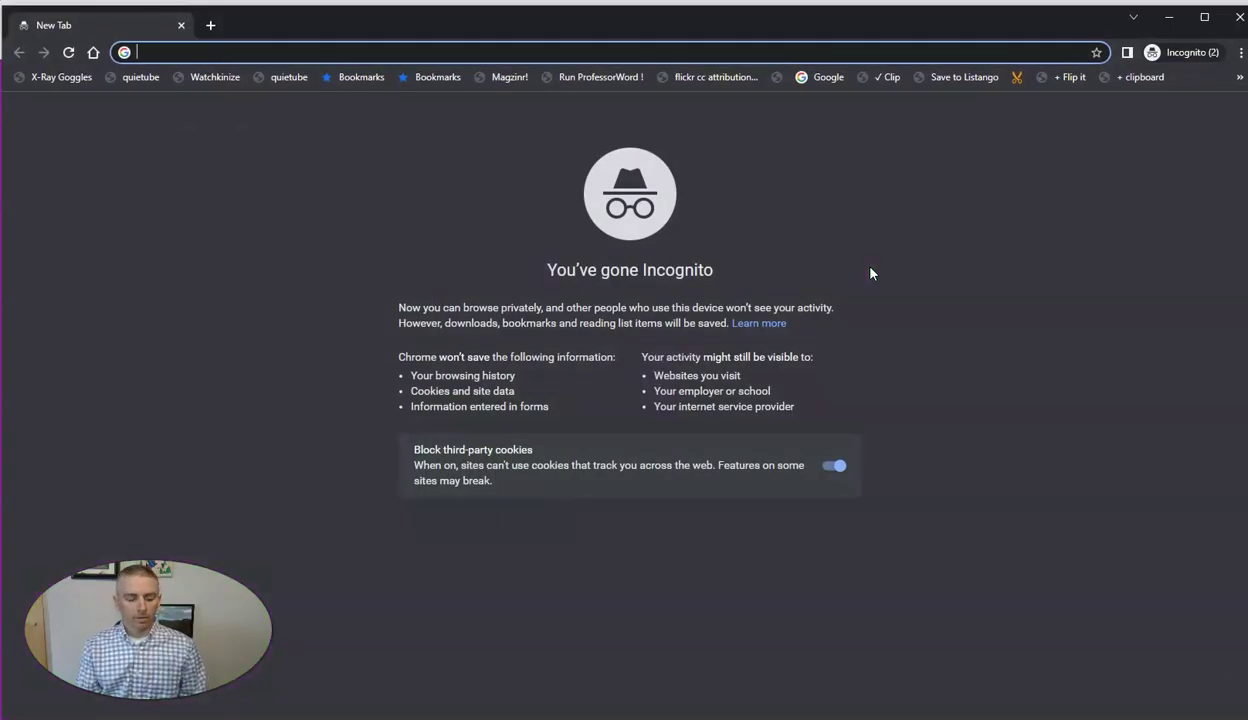
pyautogui.hotkey('ctrl', 'v')
pyautogui.press('Return')
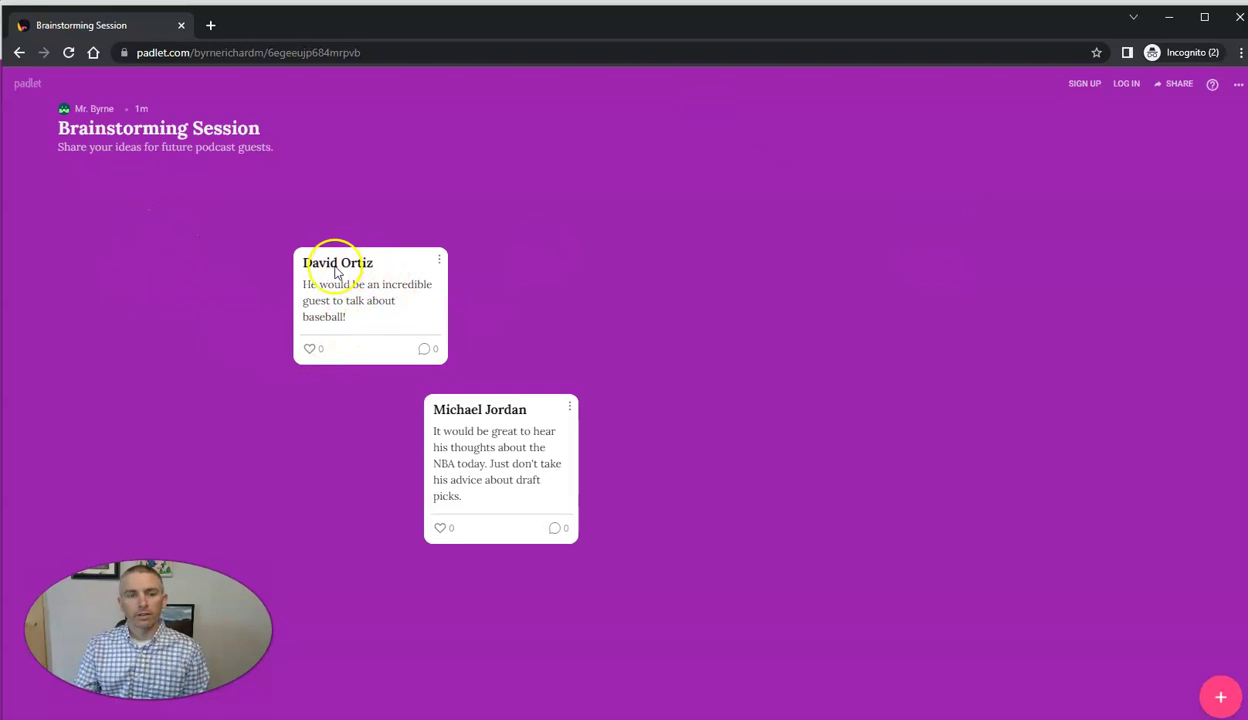
# - As a visitor, like the baseball guest post and the NBA guest post
pyautogui.click(311, 348)
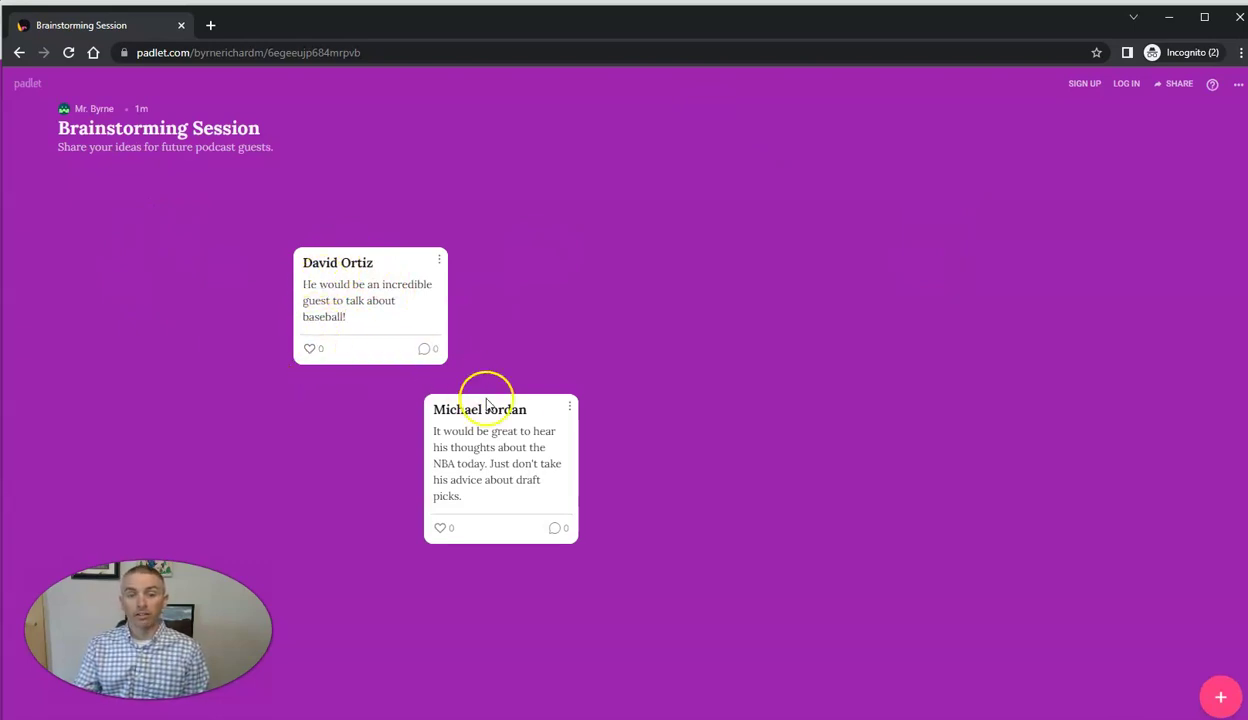
pyautogui.click(441, 530)
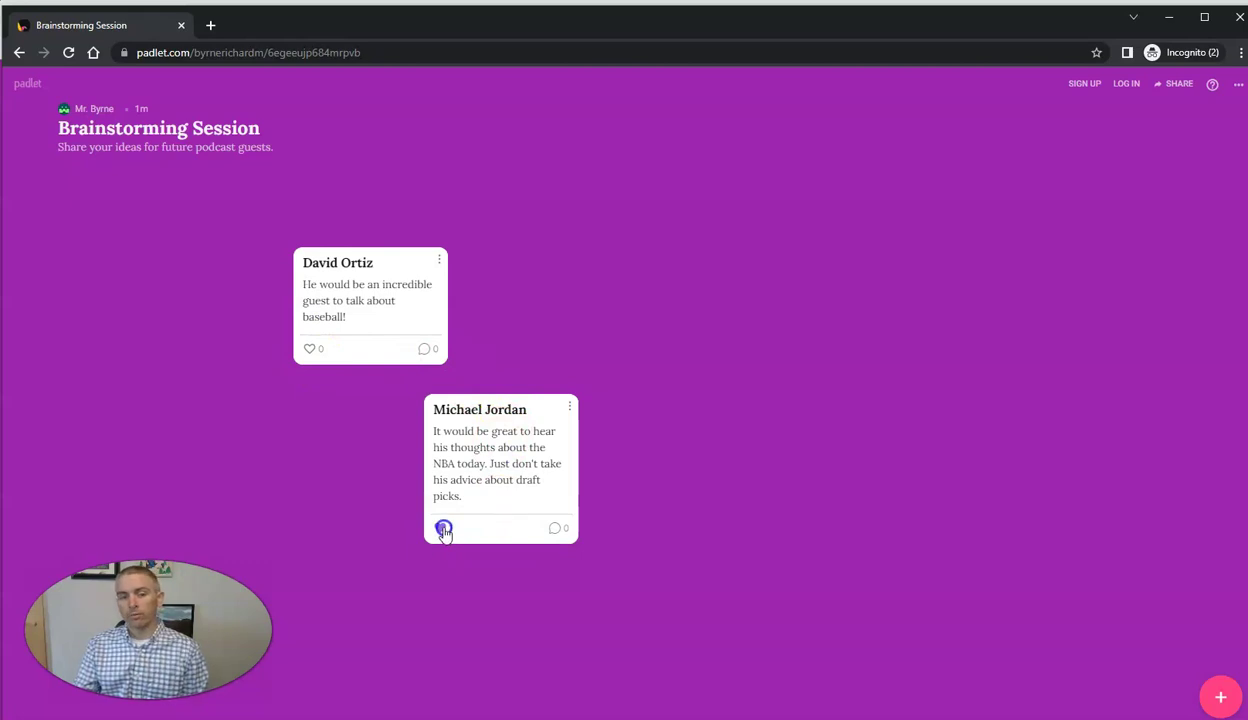
pyautogui.click(307, 349)
pyautogui.click(308, 350)
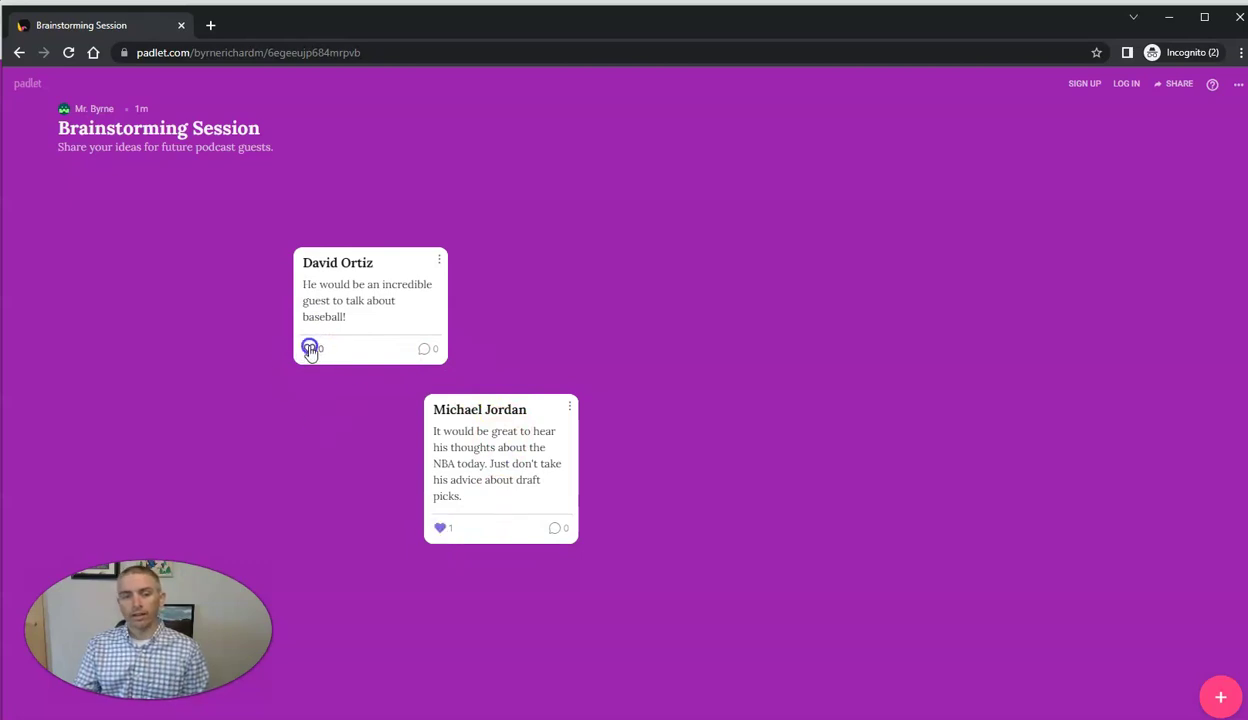
pyautogui.click(311, 350)
# - Publish a third post with the body 'It would be great to hear some stories about growing up in French Lick.'
pyautogui.click(709, 373)
pyautogui.doubleClick(758, 349)
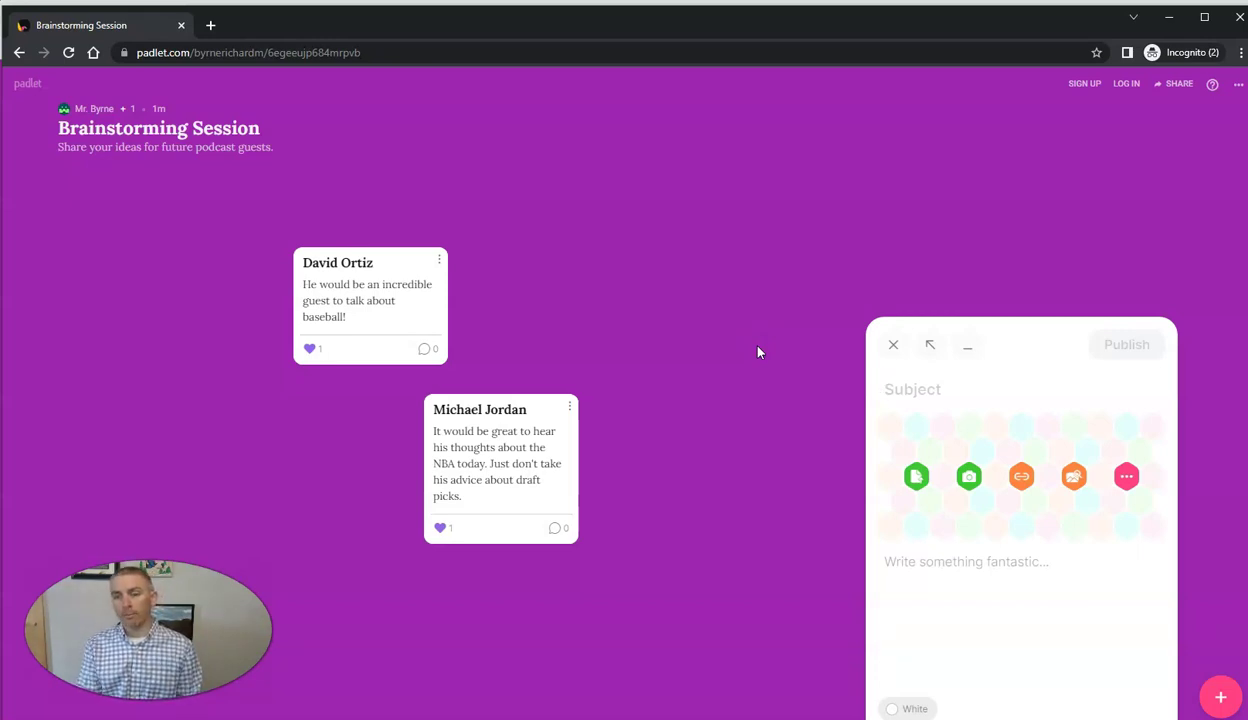
pyautogui.write('La')
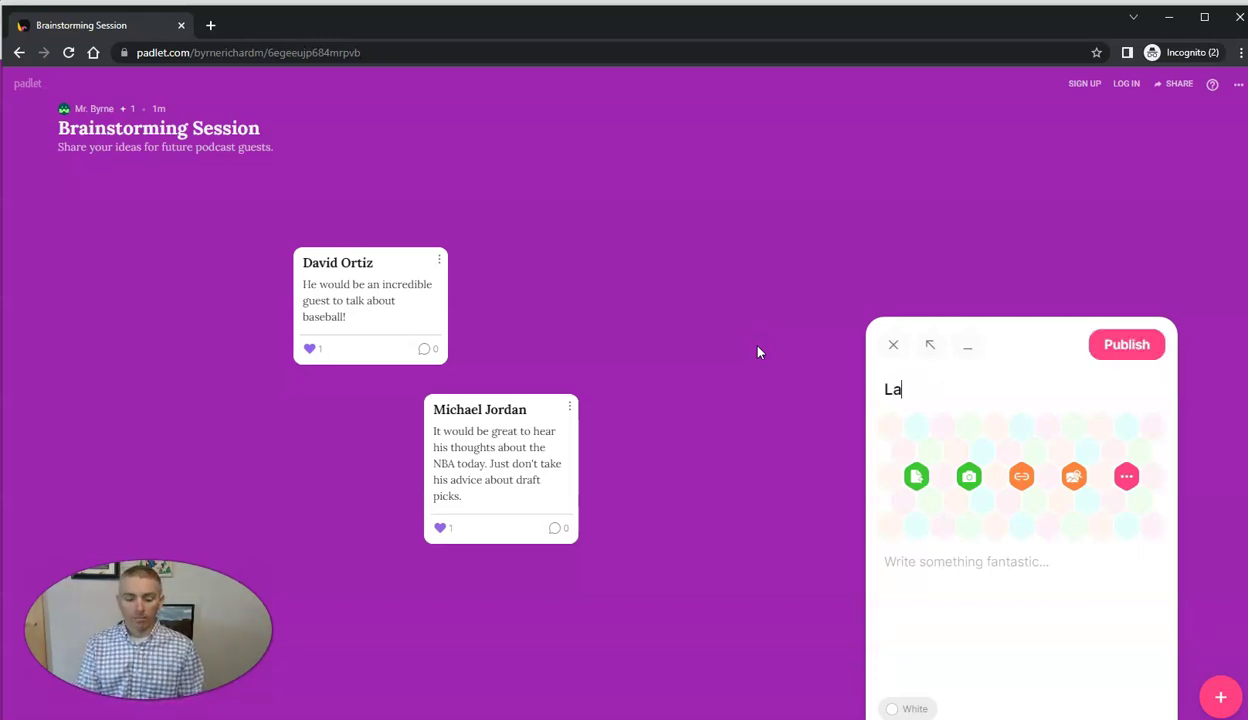
pyautogui.write('rry Bir')
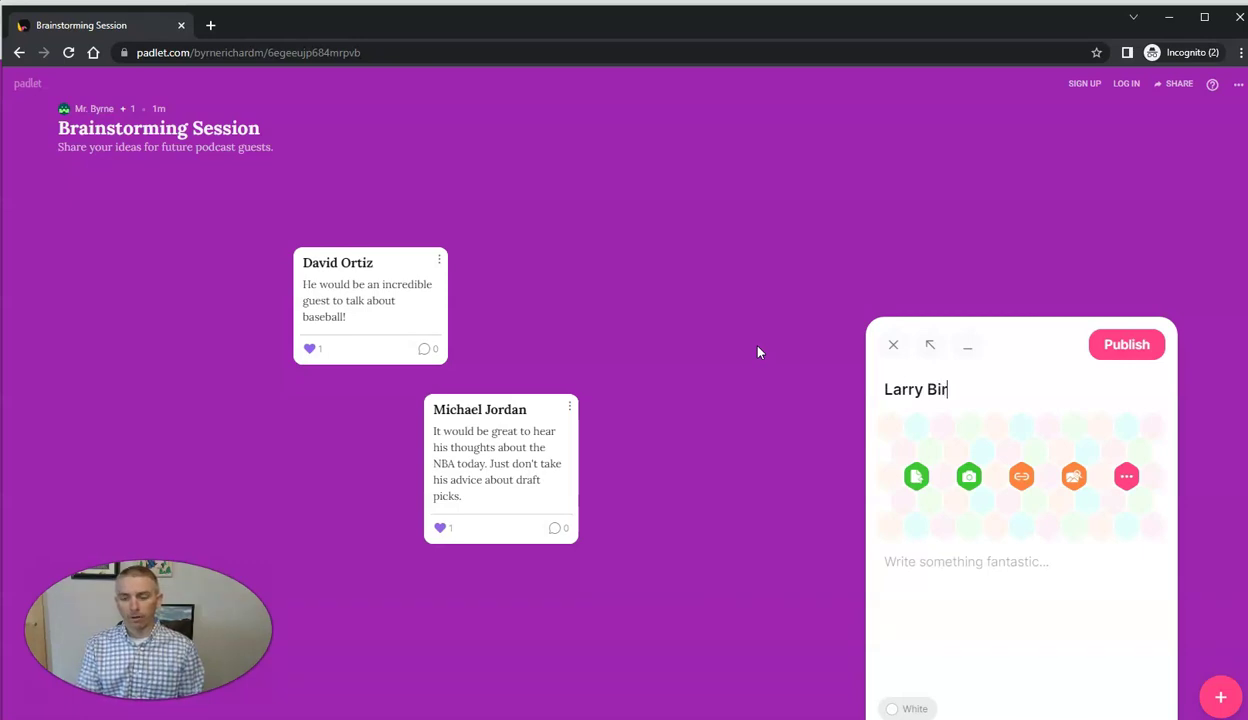
pyautogui.write('d')
pyautogui.click(959, 563)
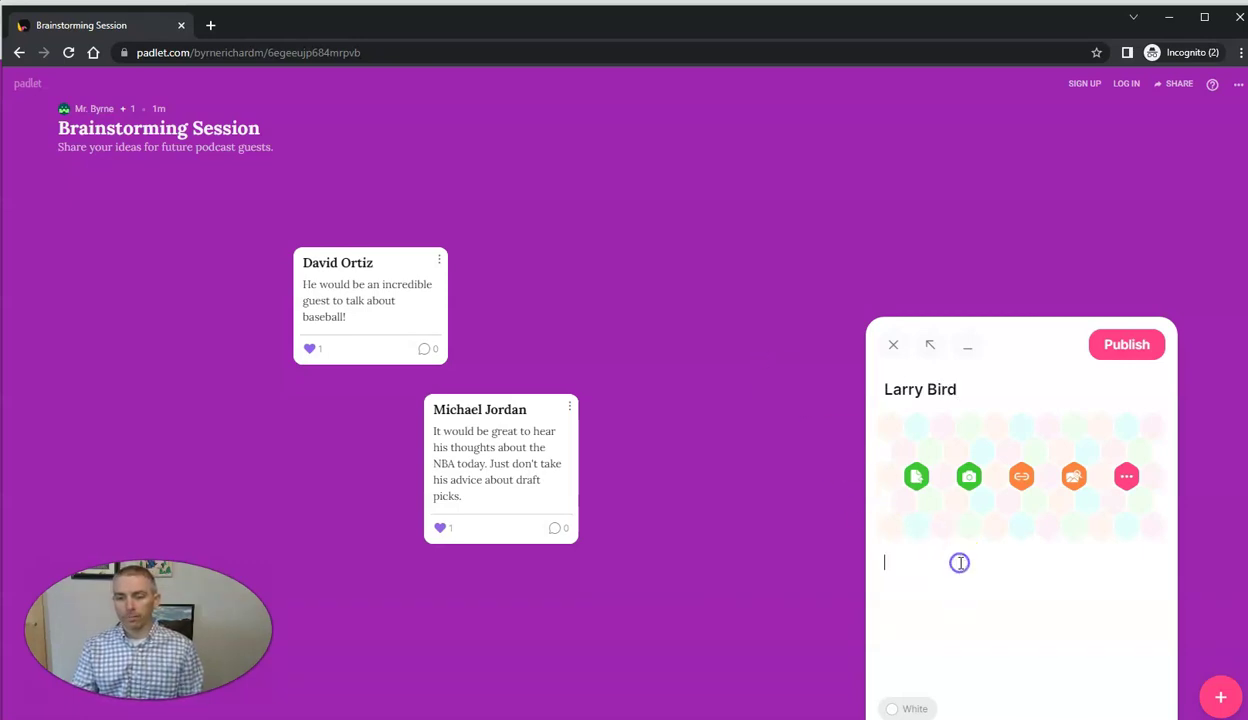
pyautogui.write('It would be')
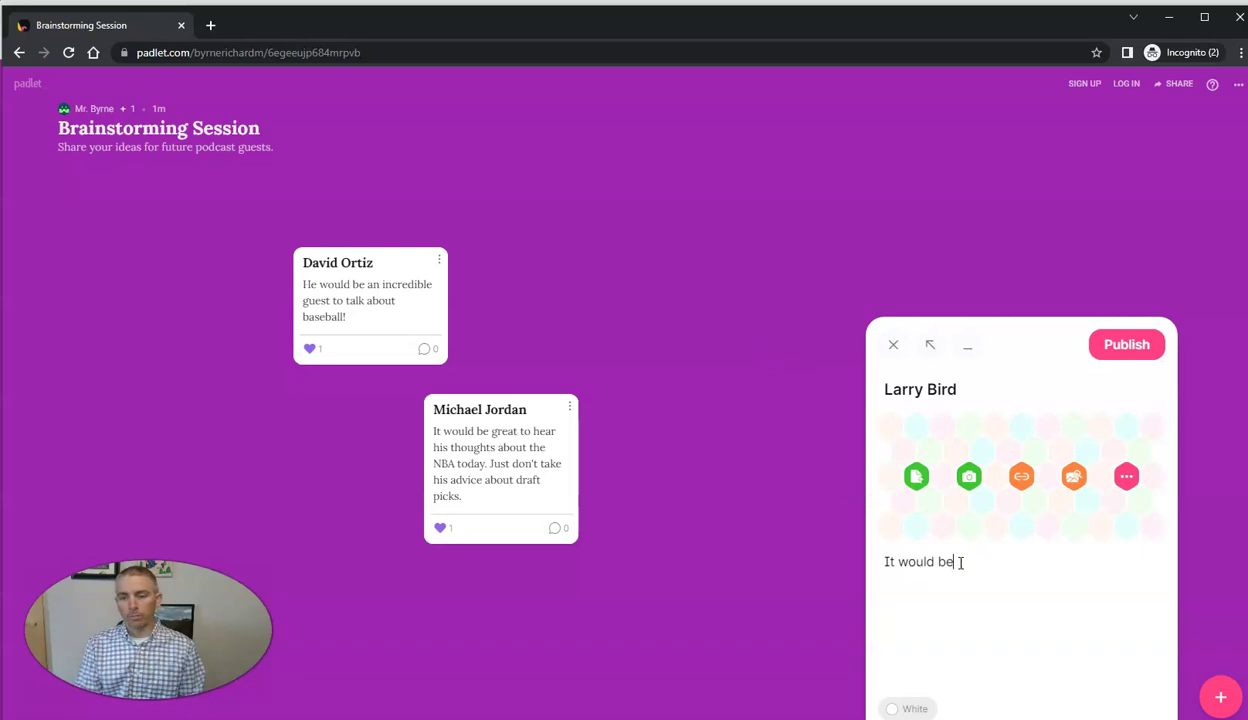
pyautogui.write(' great to hear f')
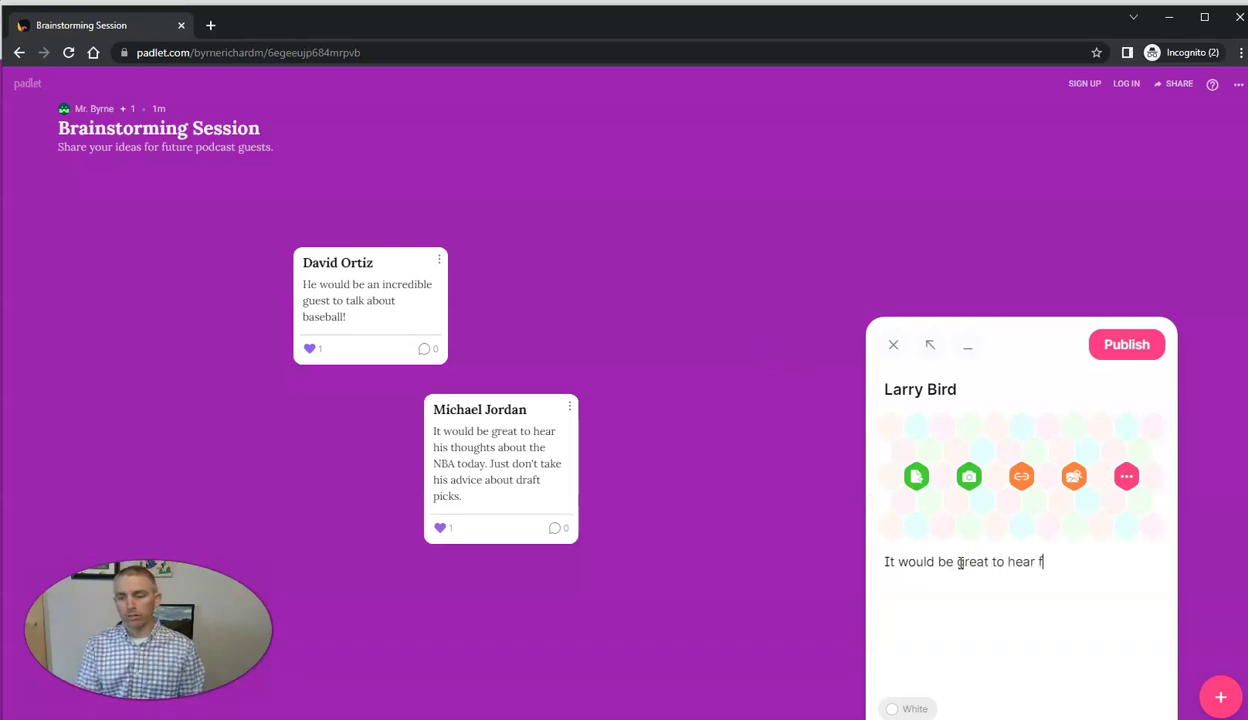
pyautogui.press('BackSpace')
pyautogui.write('soem s')
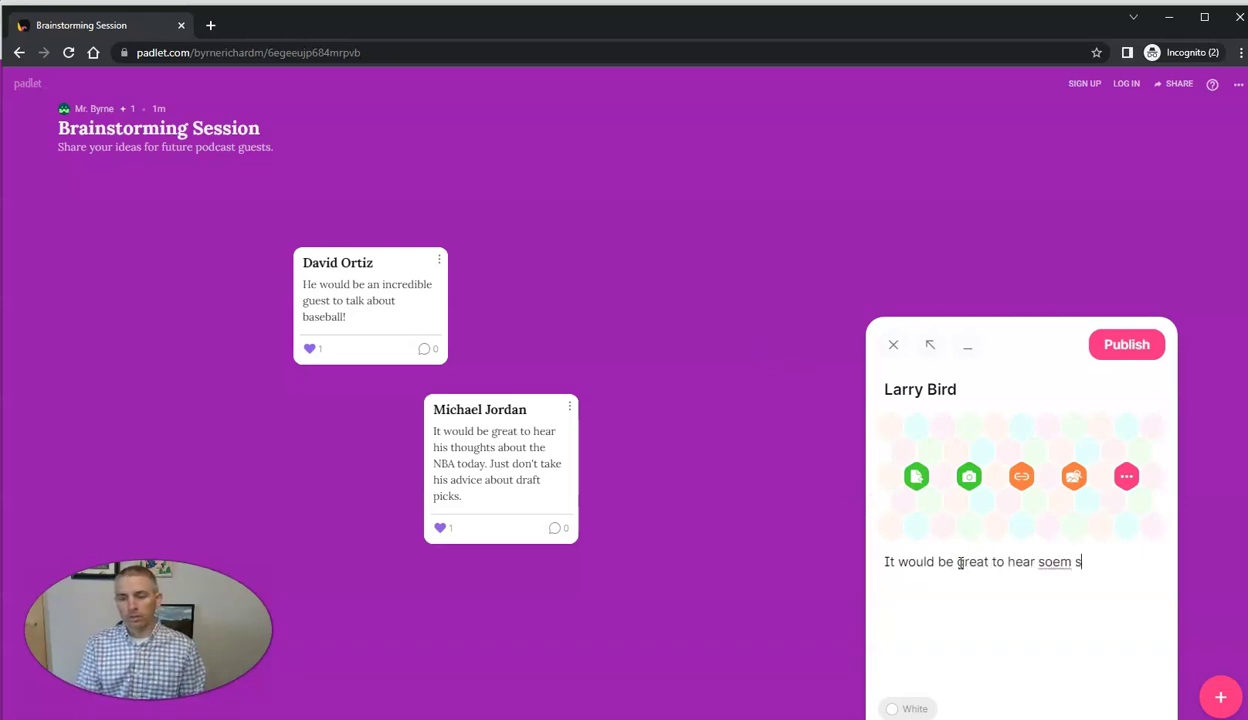
pyautogui.press('BackSpace')
pyautogui.press('BackSpace')
pyautogui.press('BackSpace')
pyautogui.press('BackSpace')
pyautogui.write('me story')
pyautogui.press('BackSpace')
pyautogui.write('ies about g')
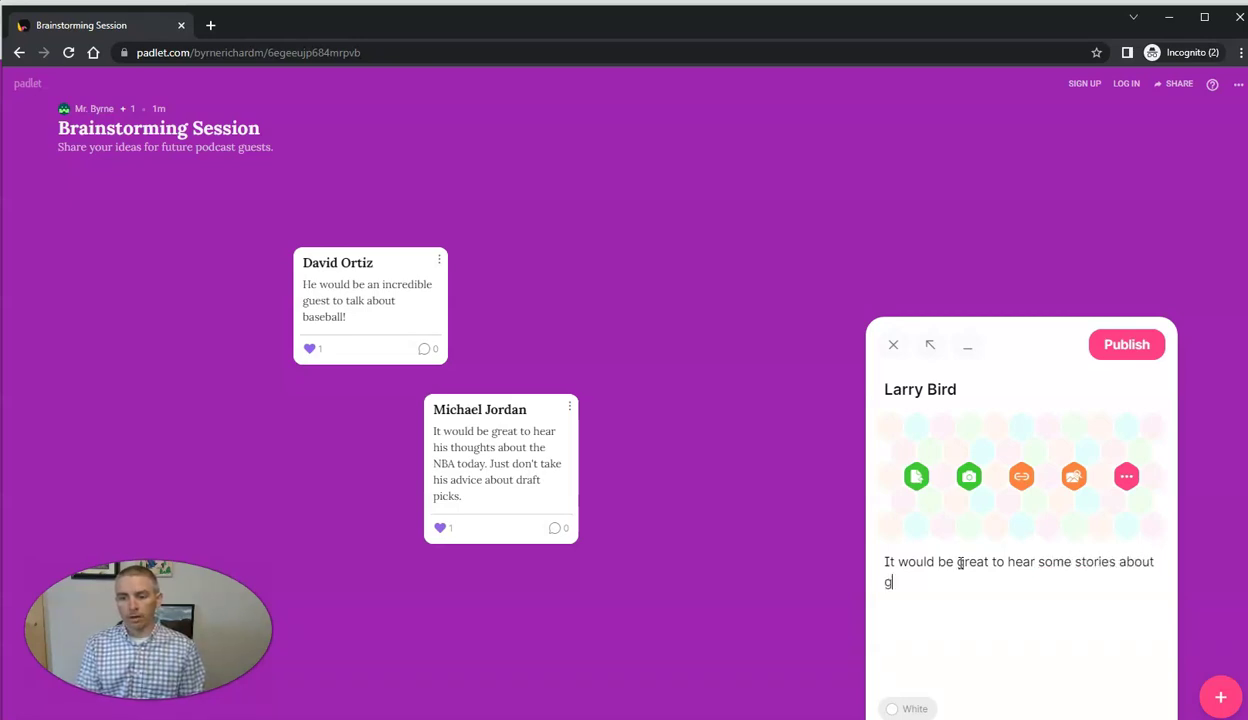
pyautogui.write('rowi')
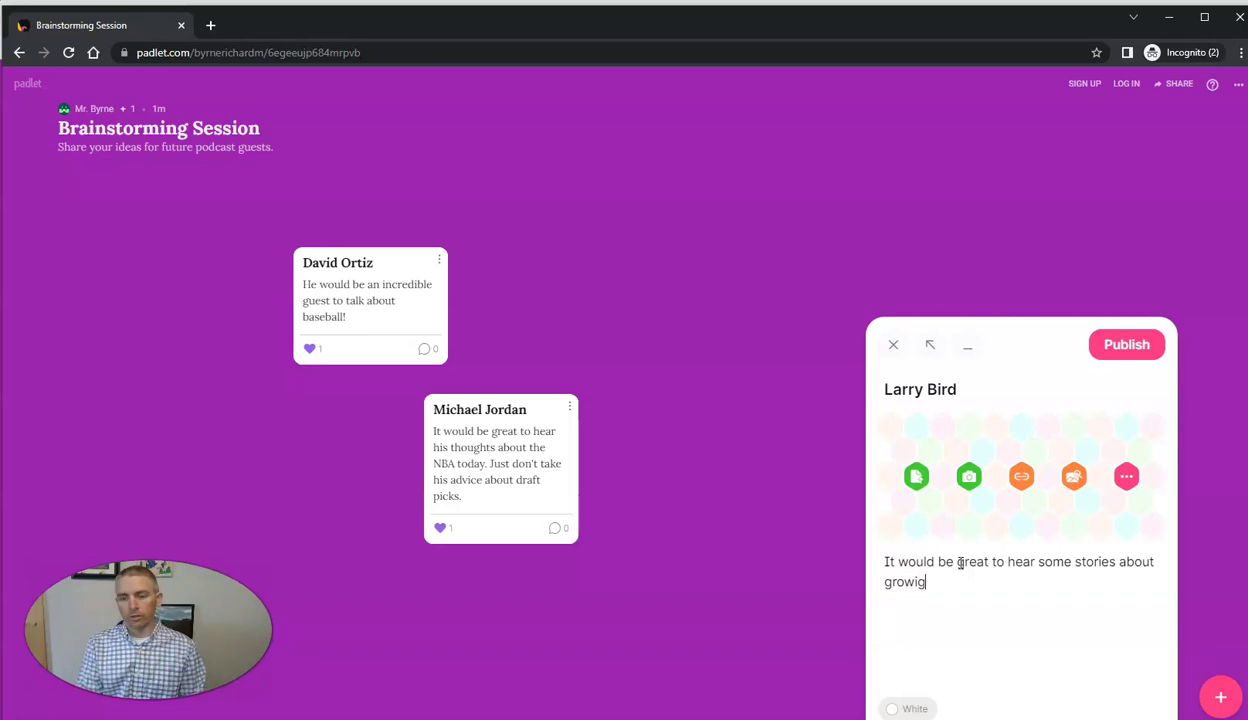
pyautogui.write('ng up in Frenc')
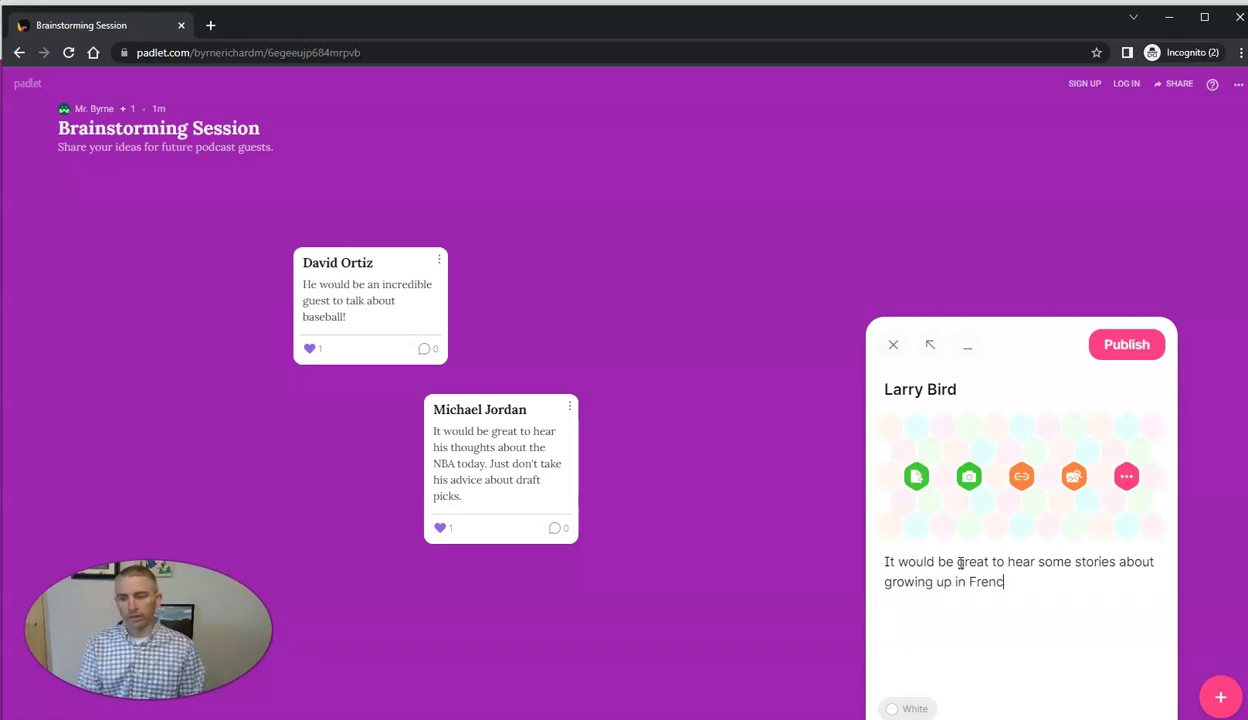
pyautogui.write('lick')
pyautogui.press('BackSpace')
pyautogui.press('BackSpace')
pyautogui.press('BackSpace')
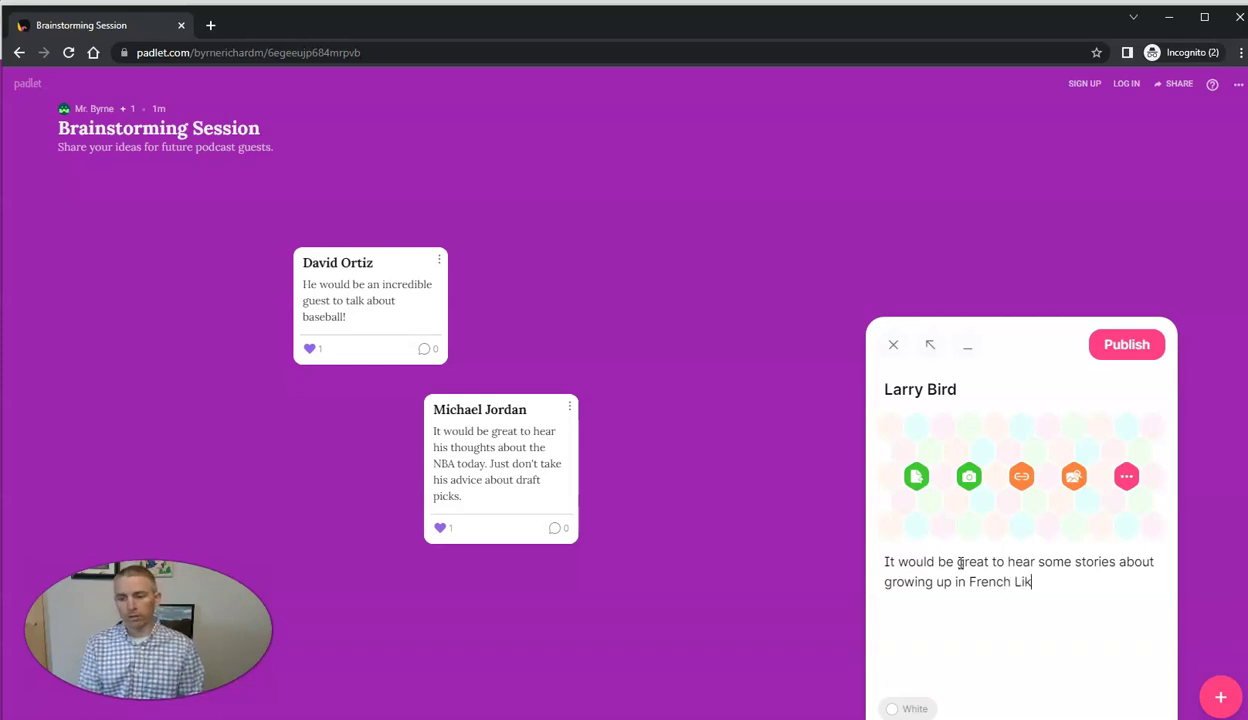
pyautogui.write('lick.')
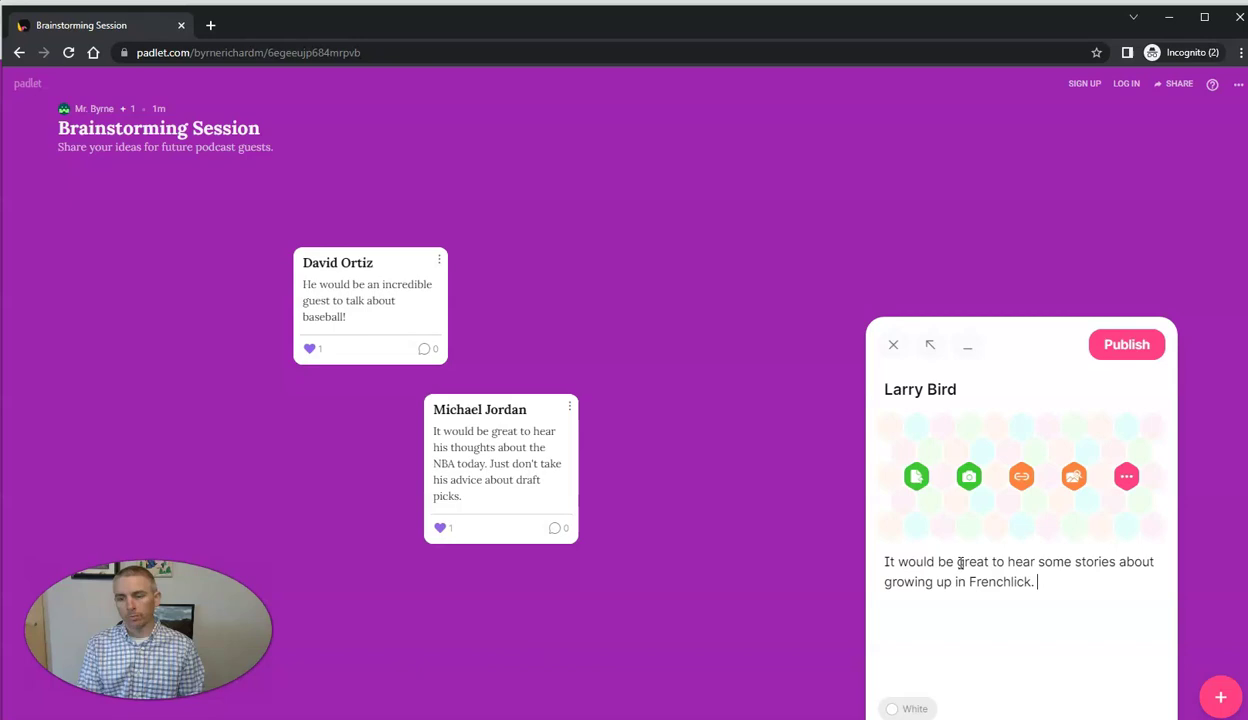
pyautogui.press('BackSpace')
pyautogui.press('BackSpace')
pyautogui.press('BackSpace')
pyautogui.press('BackSpace')
pyautogui.press('BackSpace')
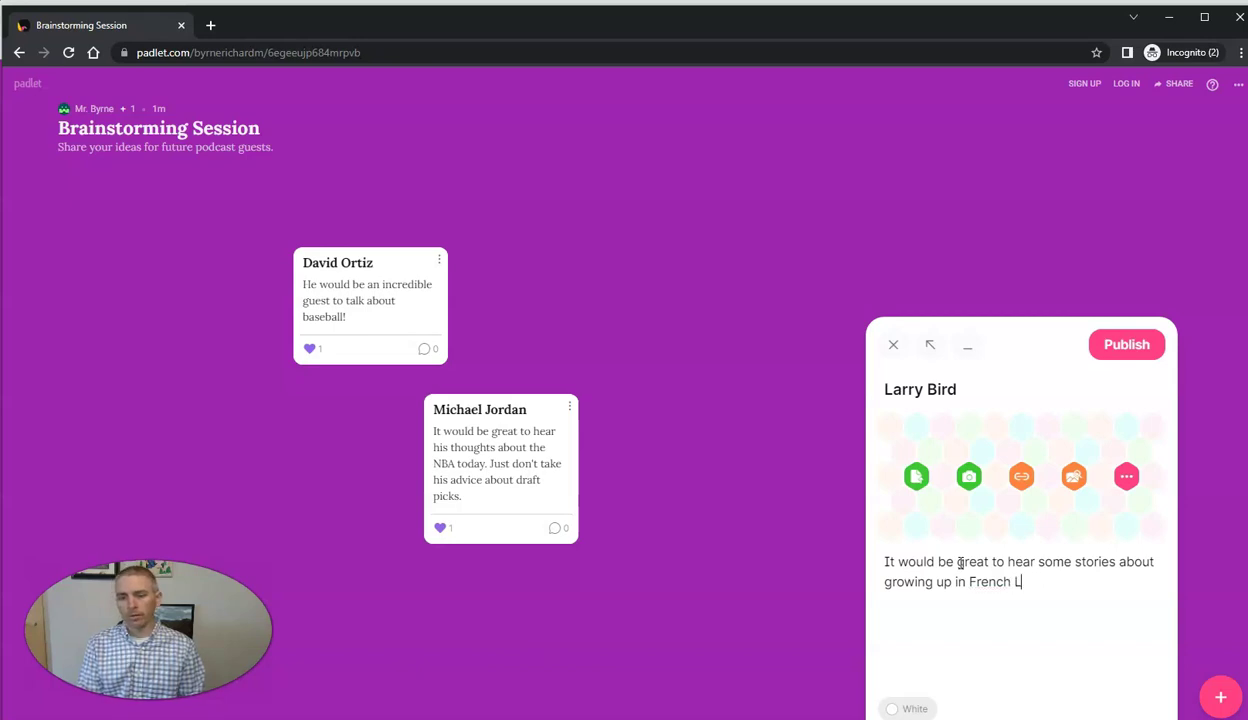
pyautogui.write('Lick.')
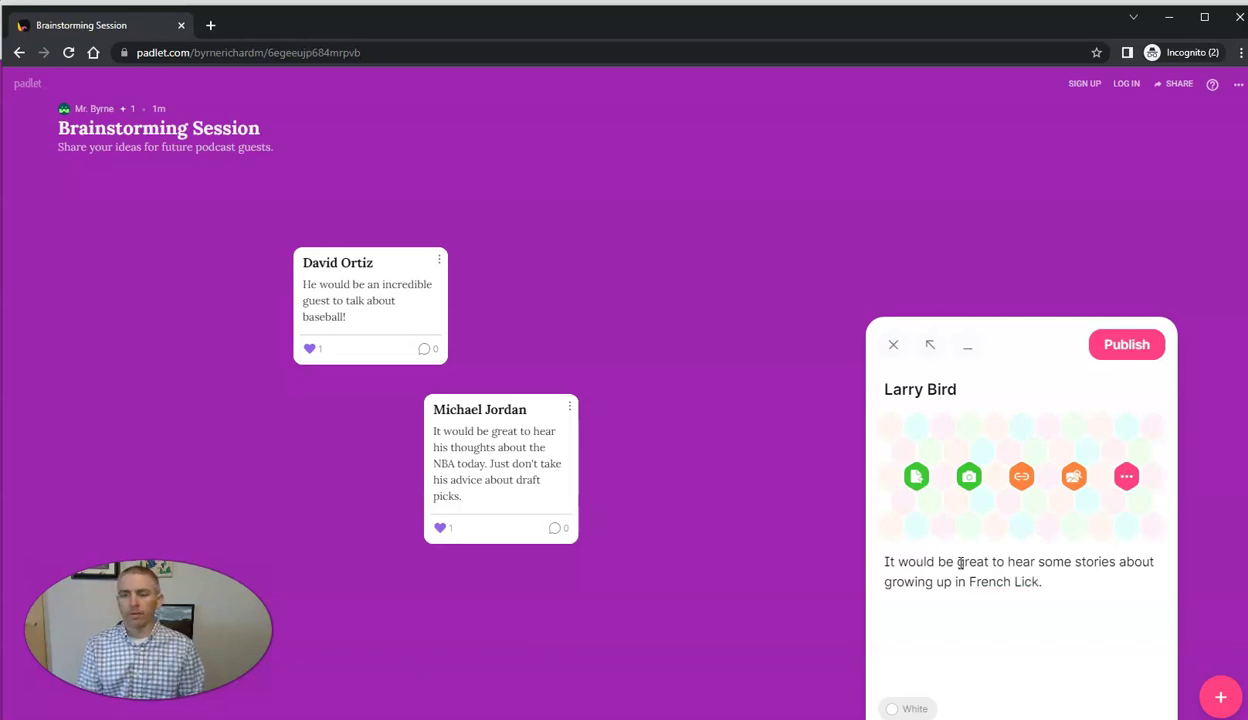
pyautogui.click(1150, 349)
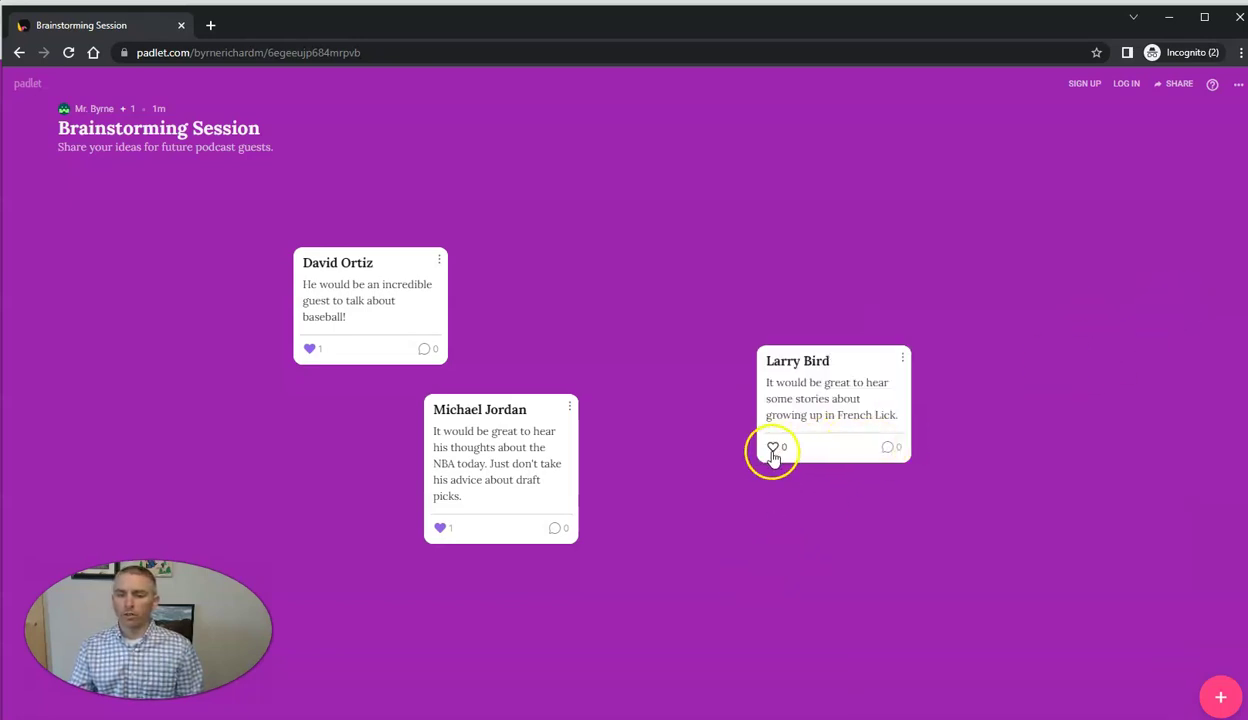
# - Comment 'I'd also like to hear about his thoughts on playing minor league baseball' on the NBA guest post
pyautogui.click(557, 530)
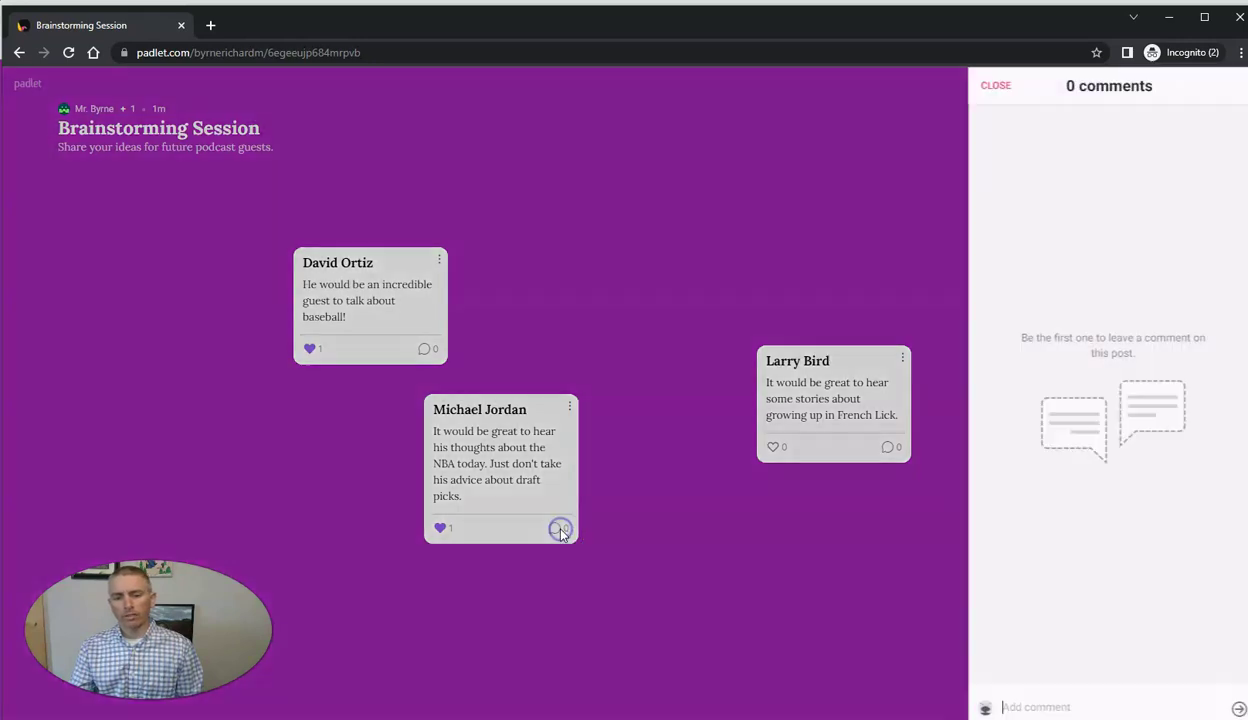
pyautogui.click(998, 706)
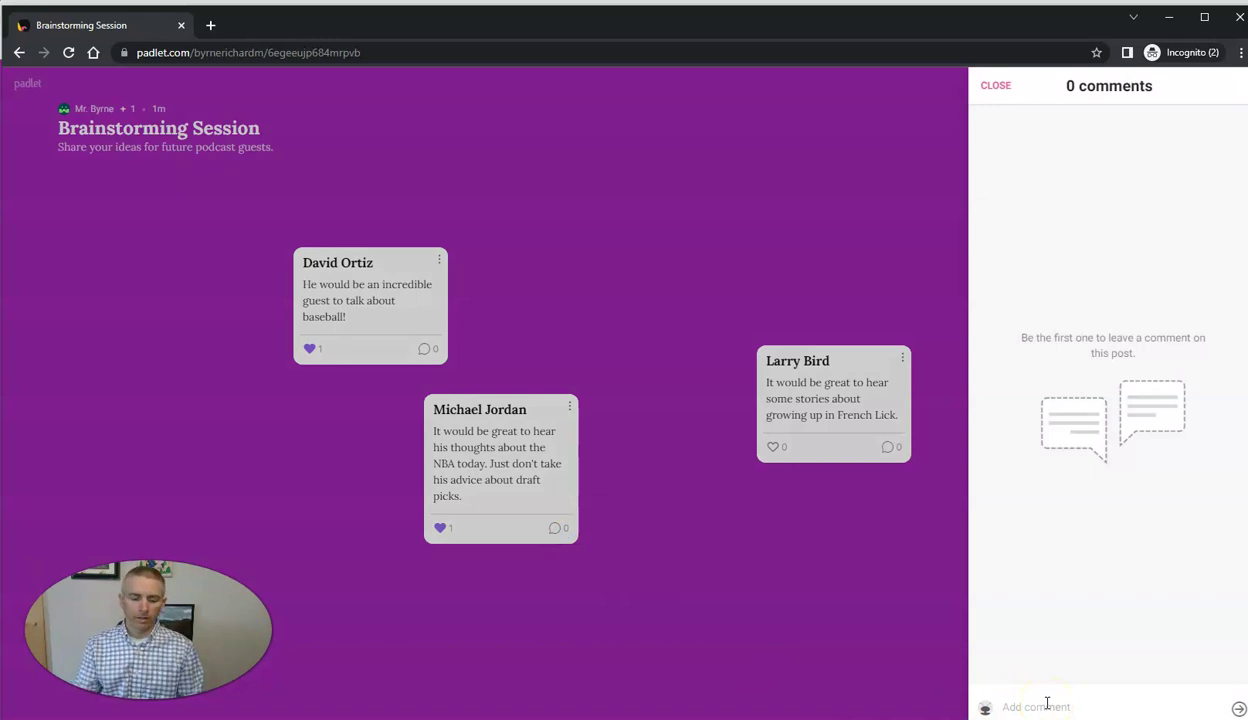
pyautogui.write("I'd als")
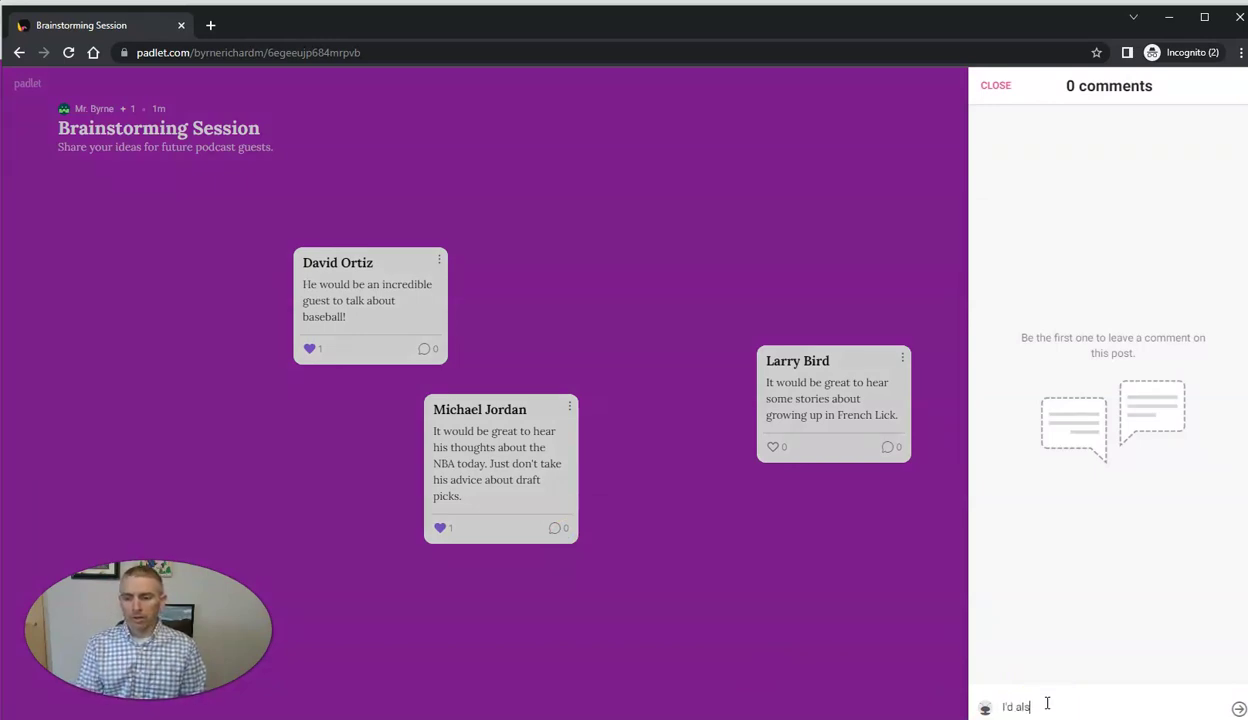
pyautogui.write('o like to hear about his')
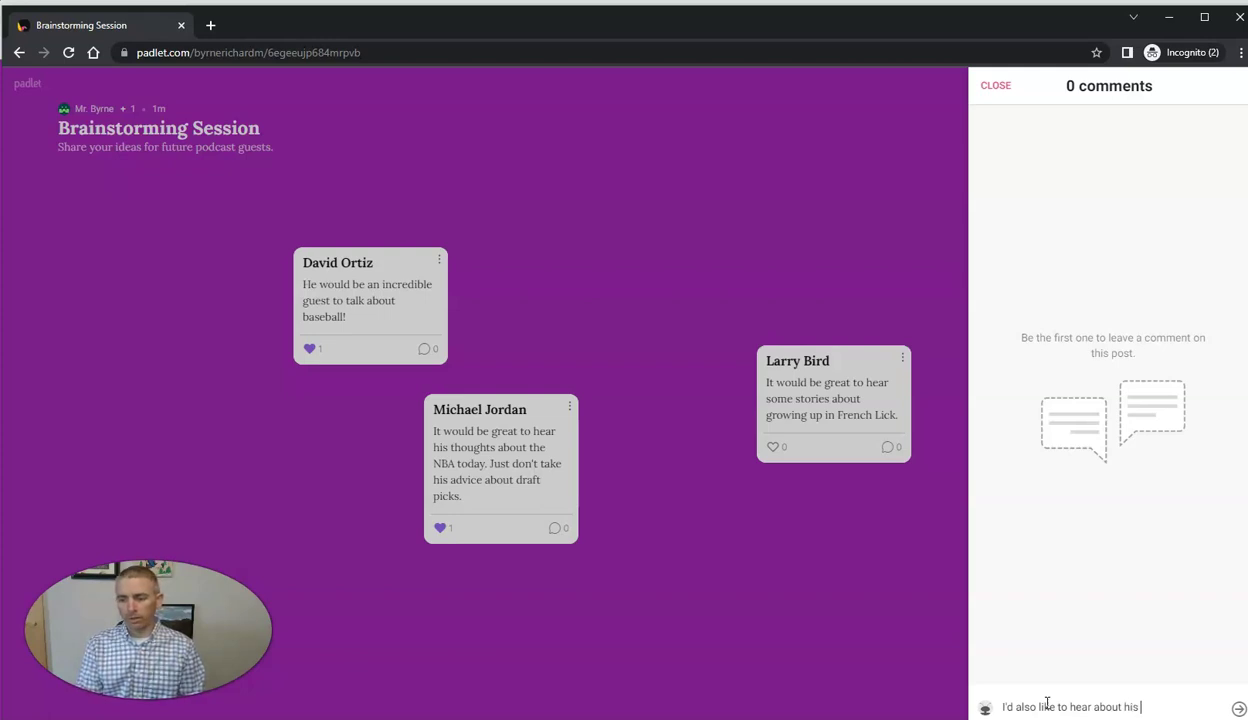
pyautogui.write(' thoughts on')
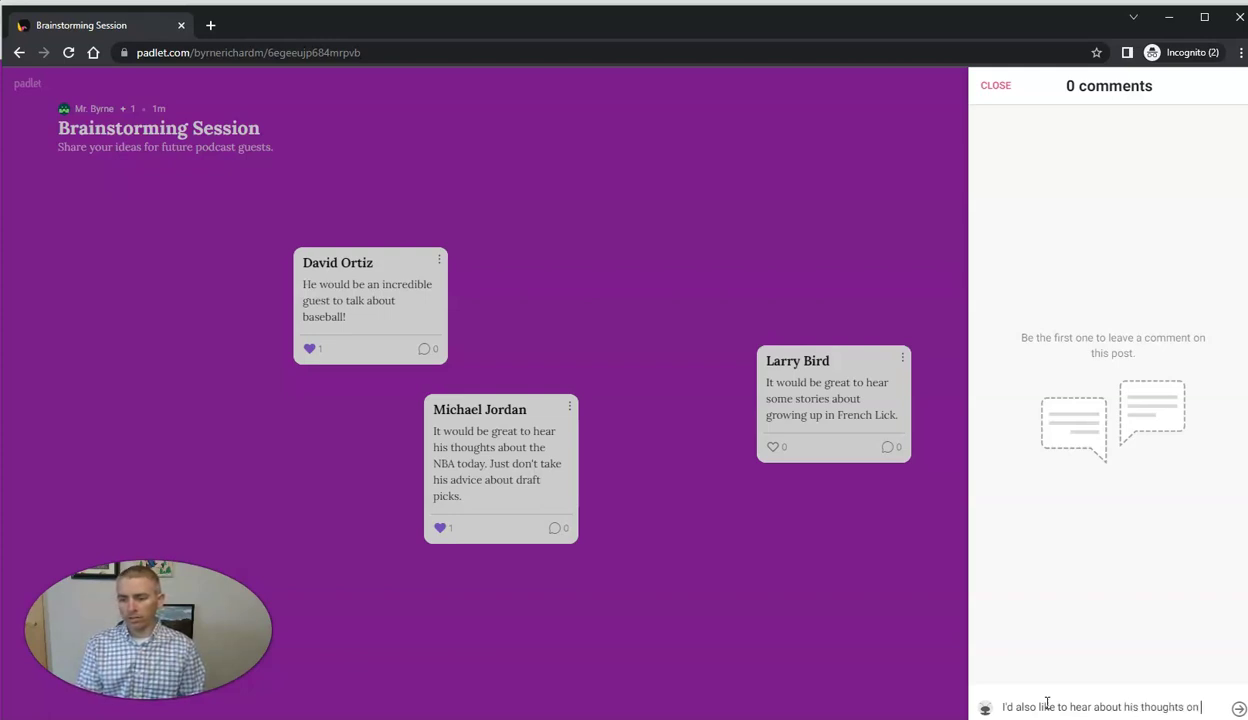
pyautogui.write(' playing ')
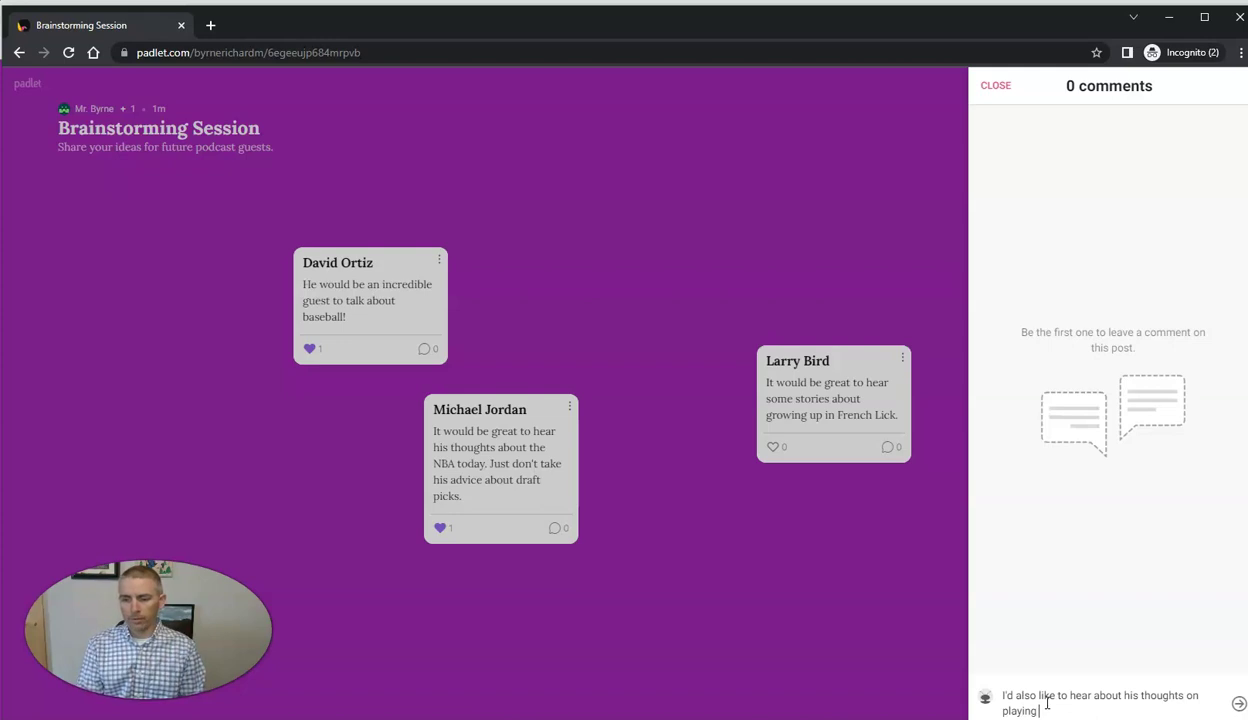
pyautogui.write('minor league baseball')
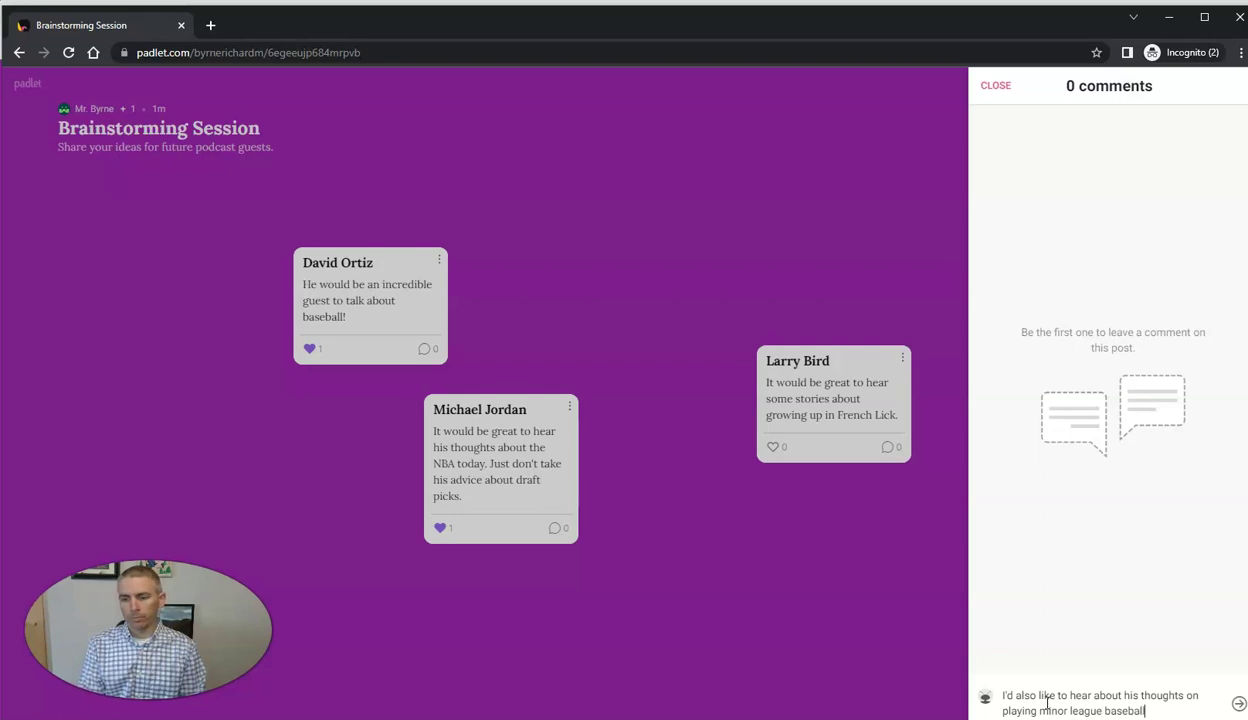
pyautogui.press('Return')
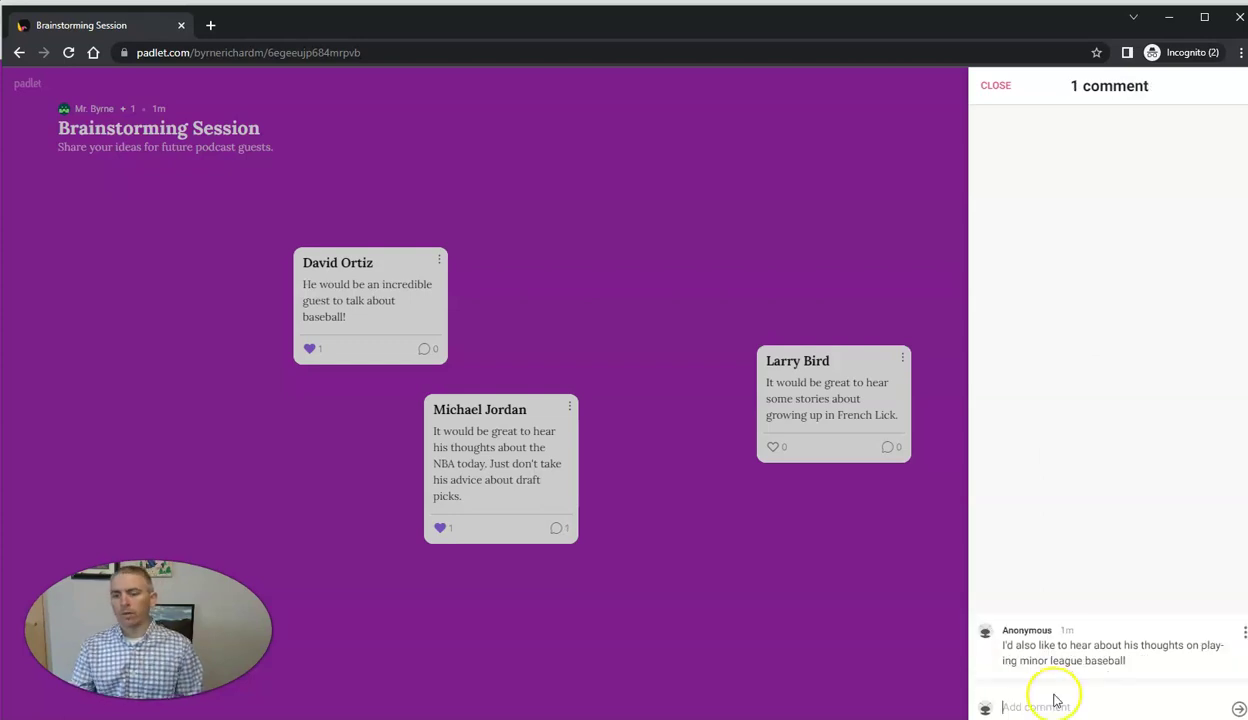
# - Back in the owner's view, delete the minor league baseball comment from the NBA guest post
pyautogui.click(995, 85)
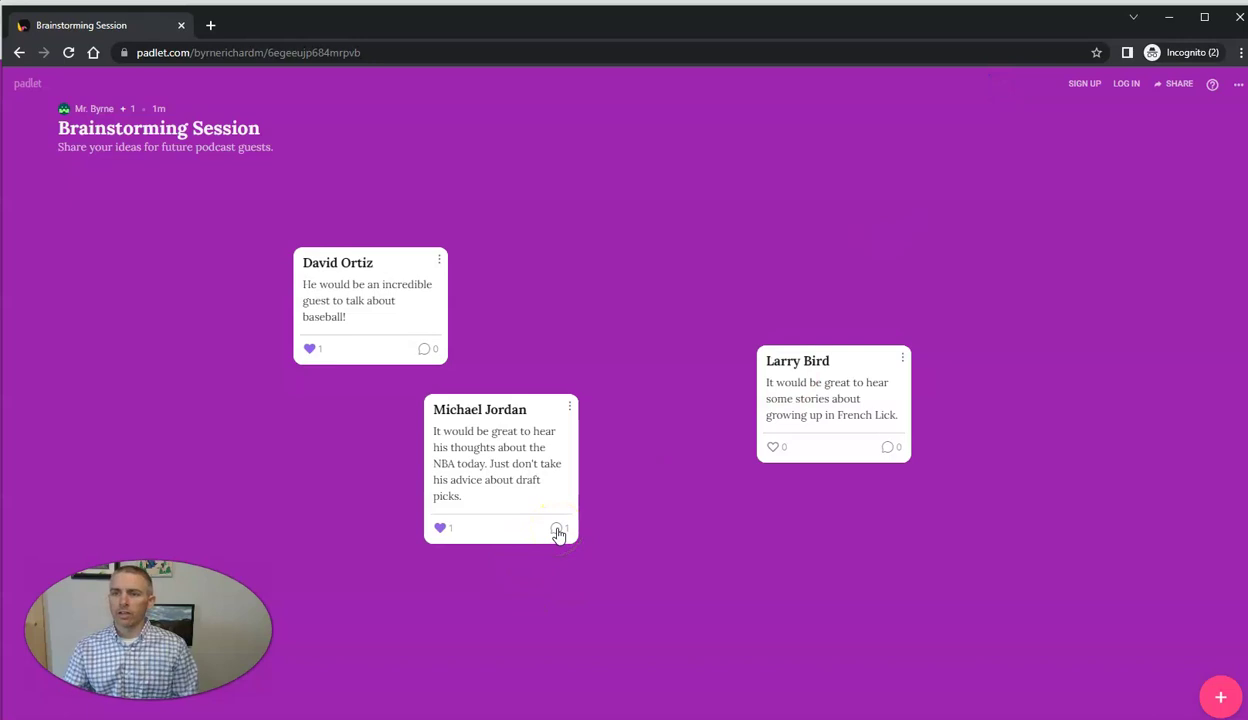
pyautogui.click(1169, 18)
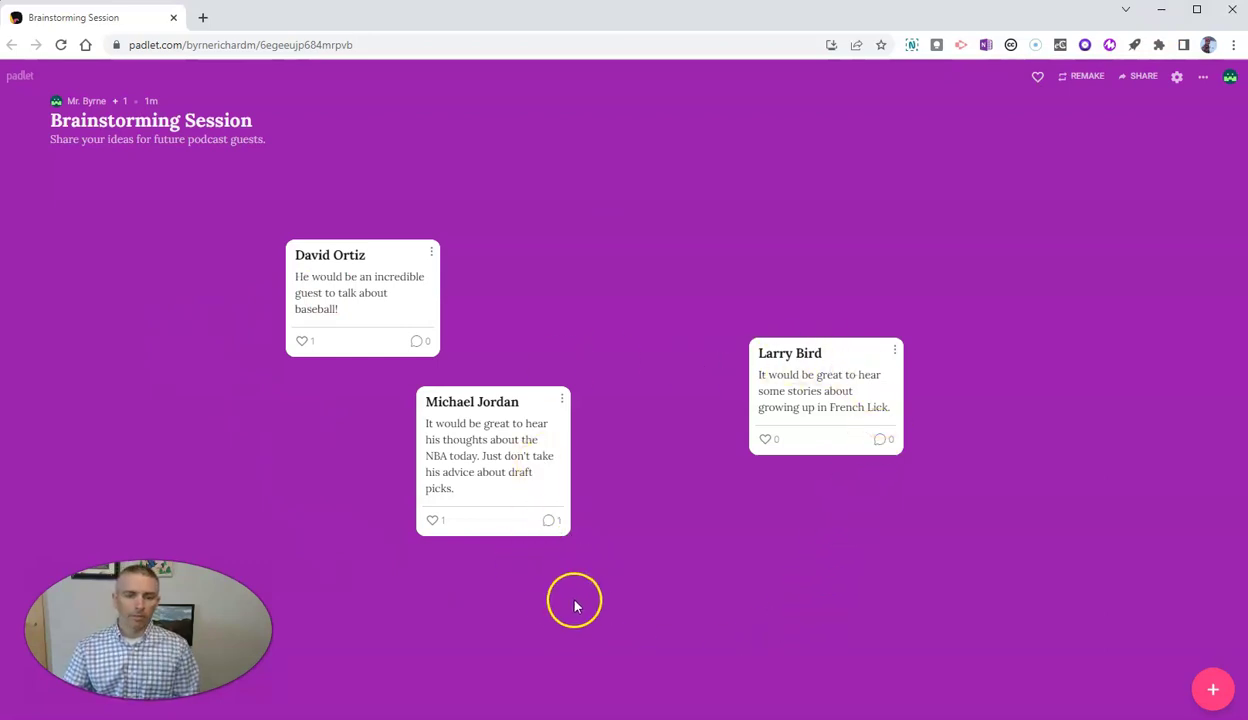
pyautogui.click(549, 522)
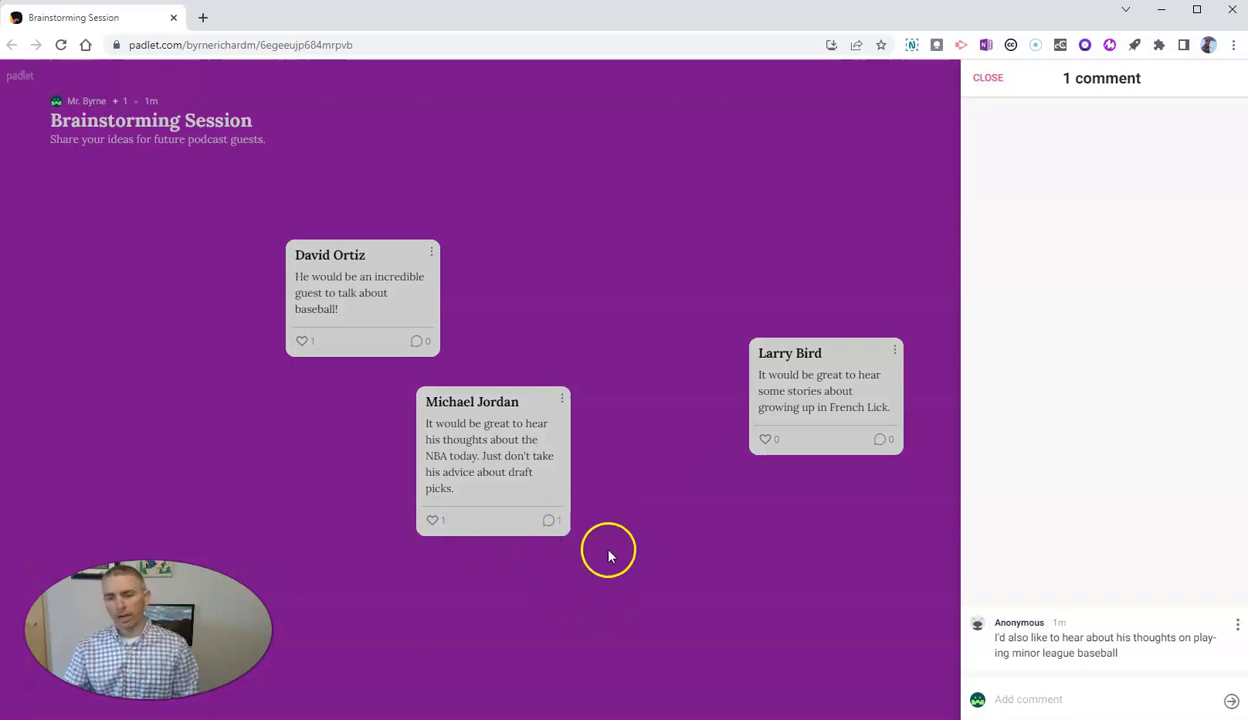
pyautogui.click(1238, 625)
pyautogui.click(1163, 662)
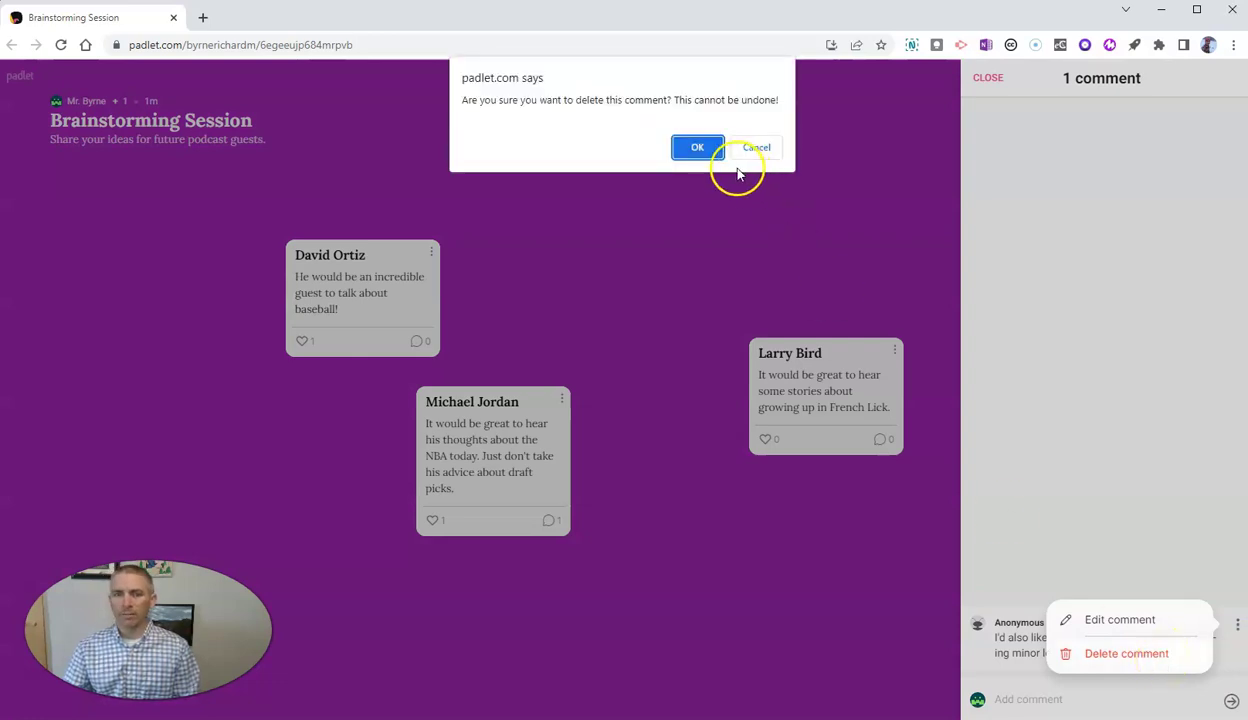
pyautogui.click(698, 148)
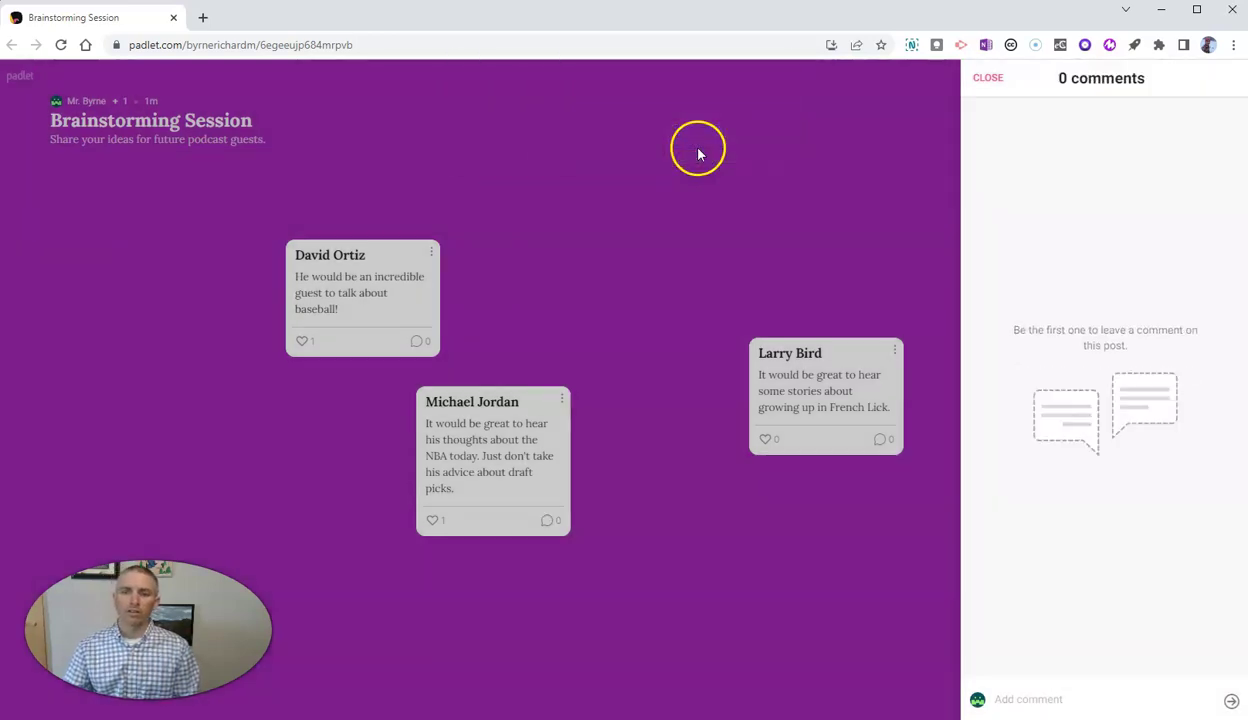
pyautogui.click(988, 78)
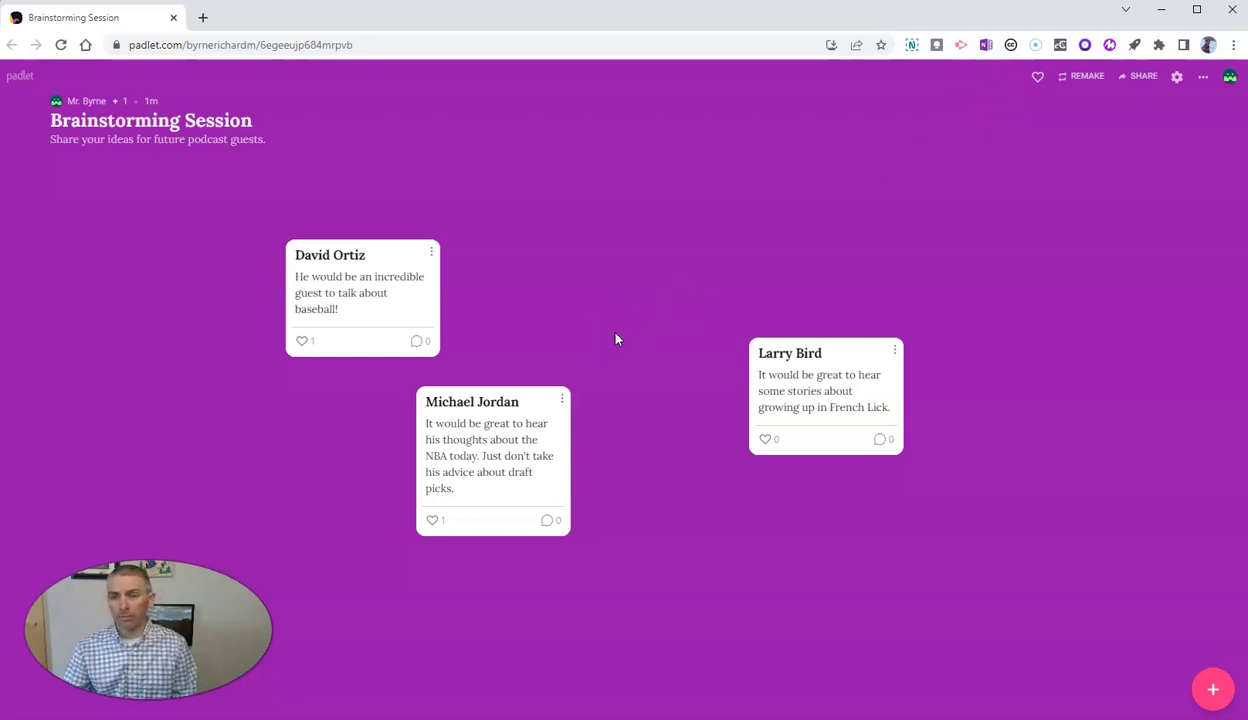
# - Change the padlet's privacy level from Secret to Password, leaving the password field unfilled and unsaved
pyautogui.click(1145, 78)
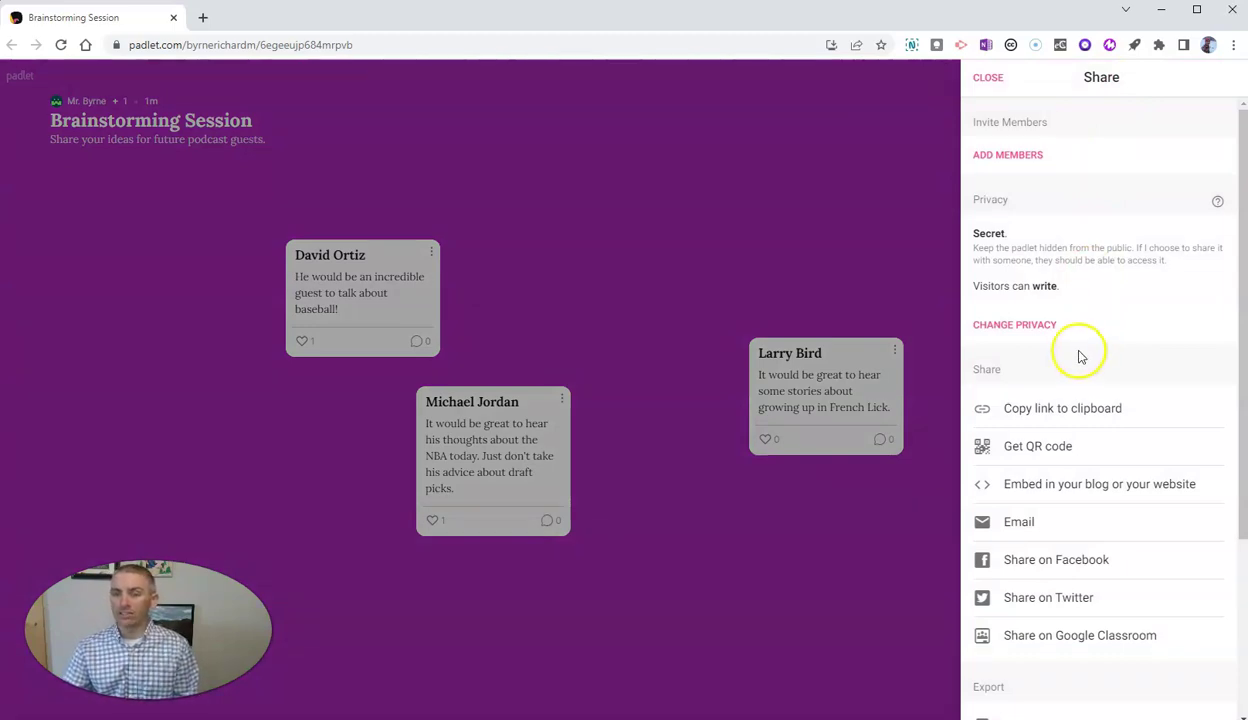
pyautogui.click(1016, 327)
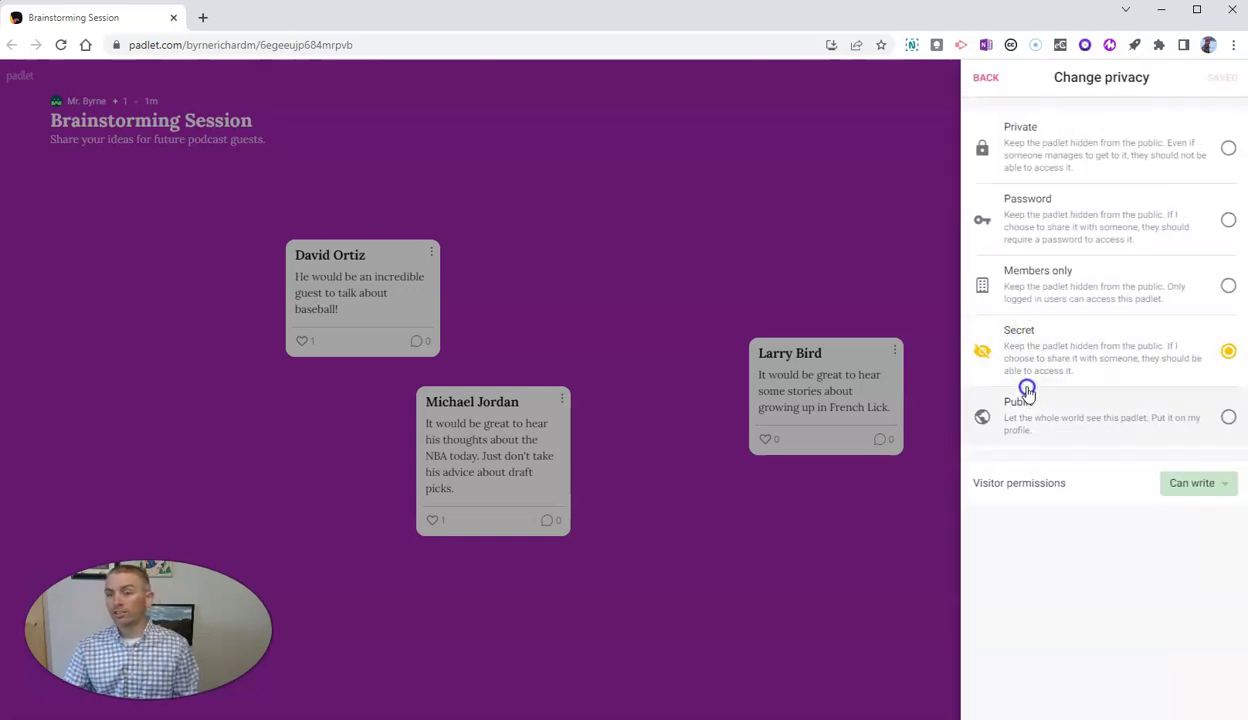
pyautogui.click(1098, 282)
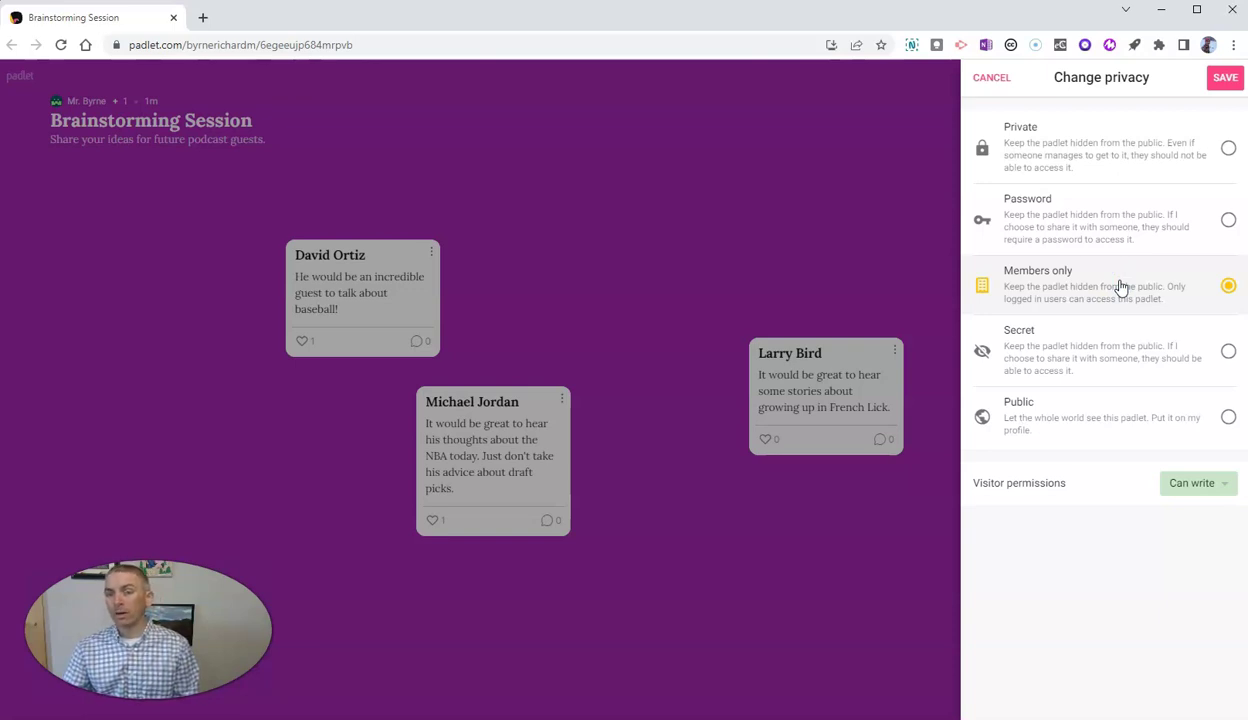
pyautogui.click(1115, 229)
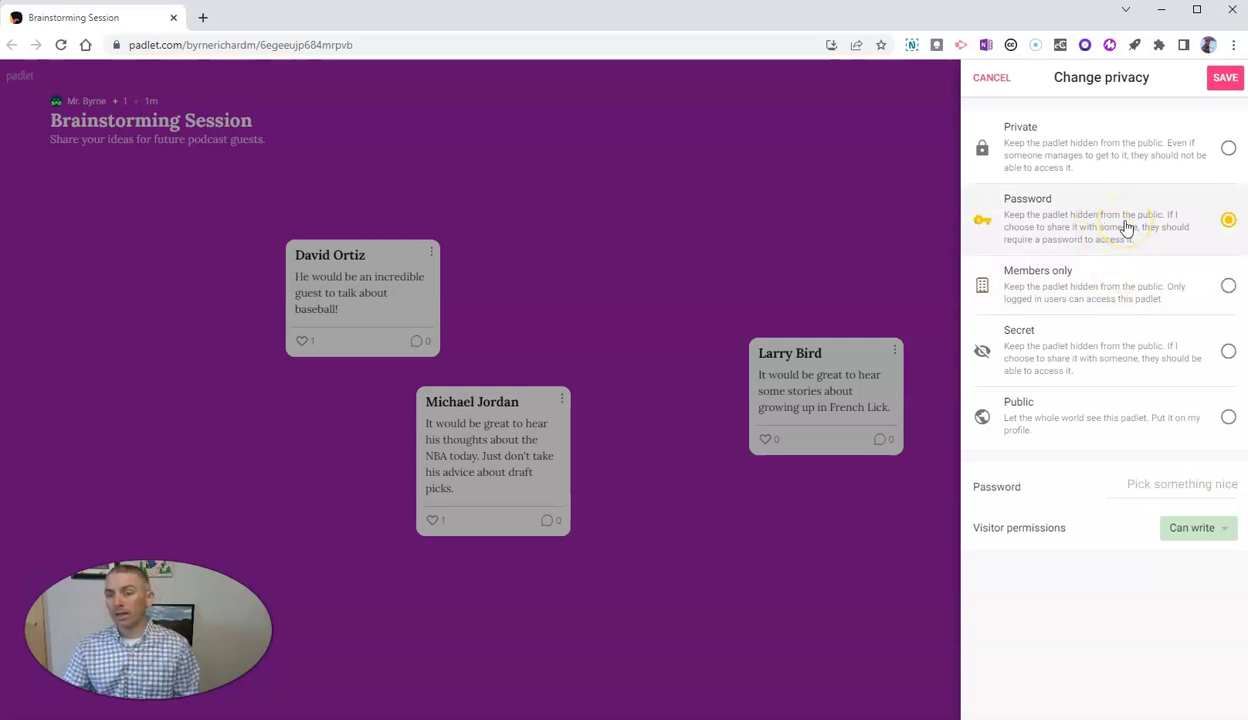